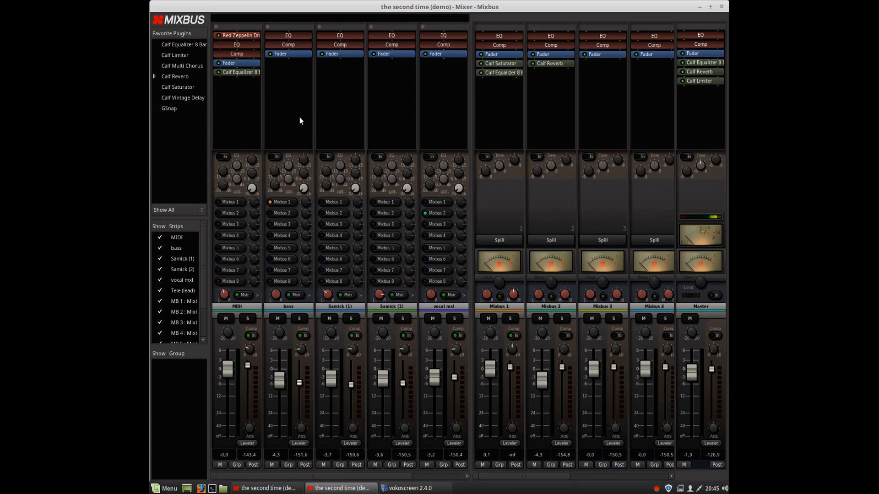
Switch to the editor window and briefly play then stop the session.
{"action": "mouse_move", "coordinate": [266, 490]}
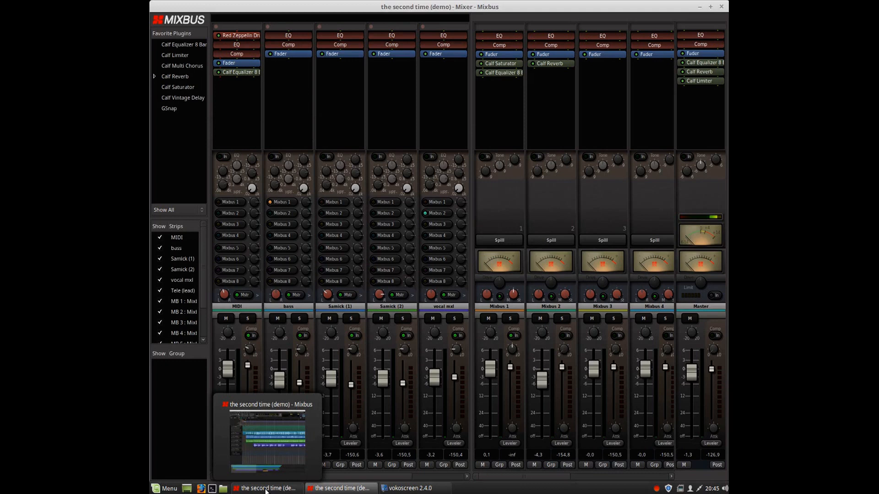
{"action": "left_click", "coordinate": [266, 452]}
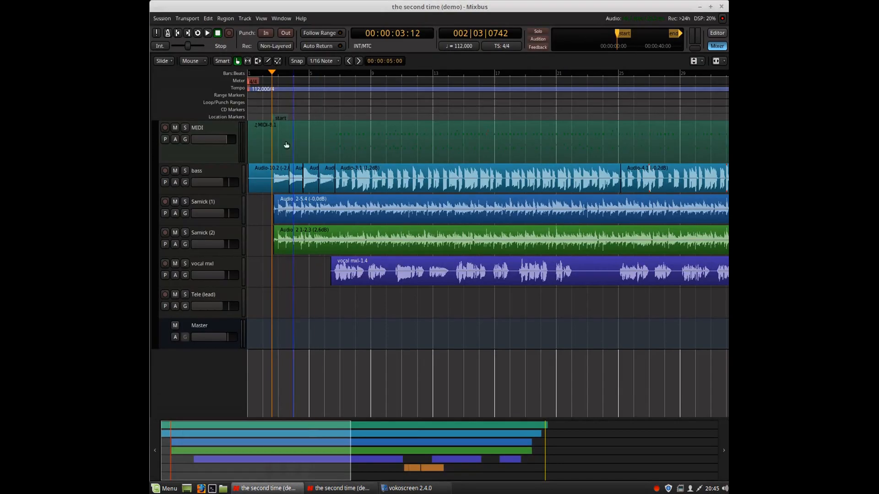
{"action": "left_click", "coordinate": [207, 34]}
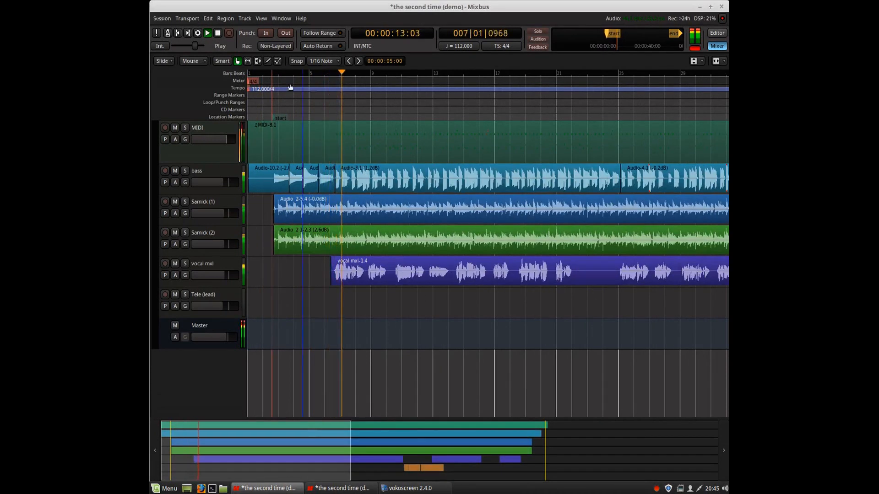
{"action": "left_click", "coordinate": [218, 36]}
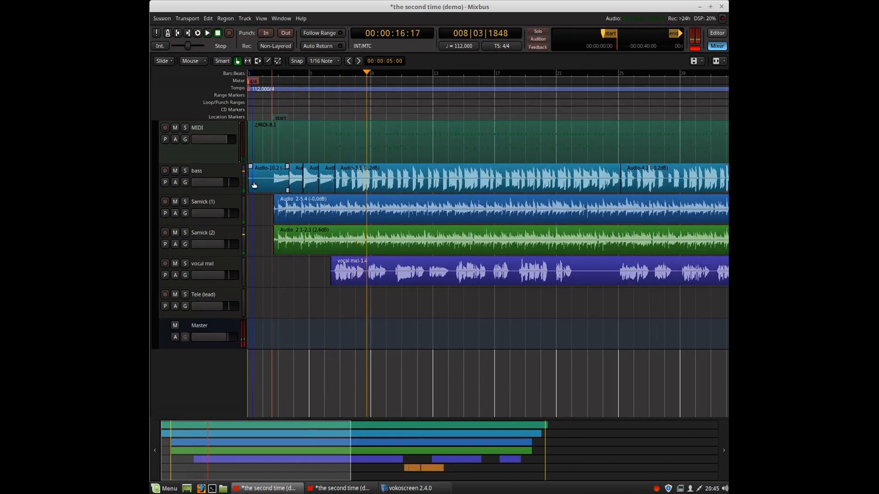
Enlarge the MIDI track's height, zoom in on its drum notes and audition two keys on the piano keyboard.
{"action": "left_click_drag", "start_coordinate": [206, 165], "coordinate": [216, 283]}
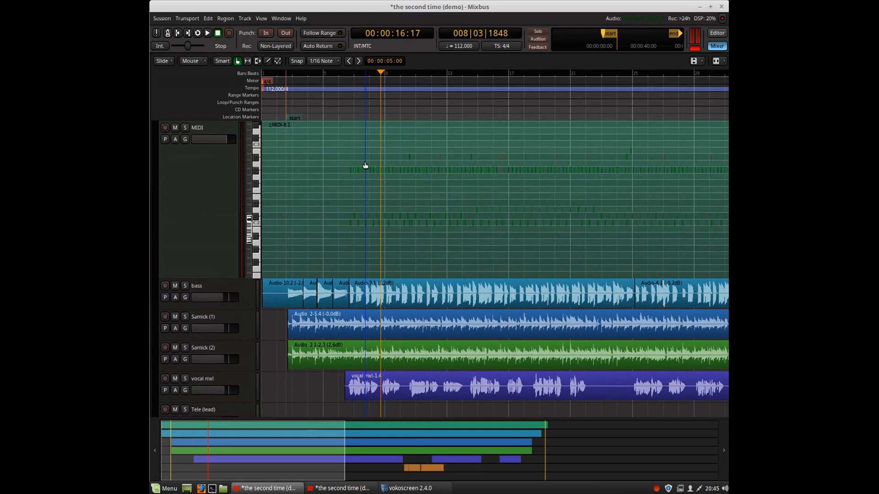
{"action": "scroll", "coordinate": [362, 157], "scroll_direction": "up", "scroll_amount": 3, "text": "ctrl"}
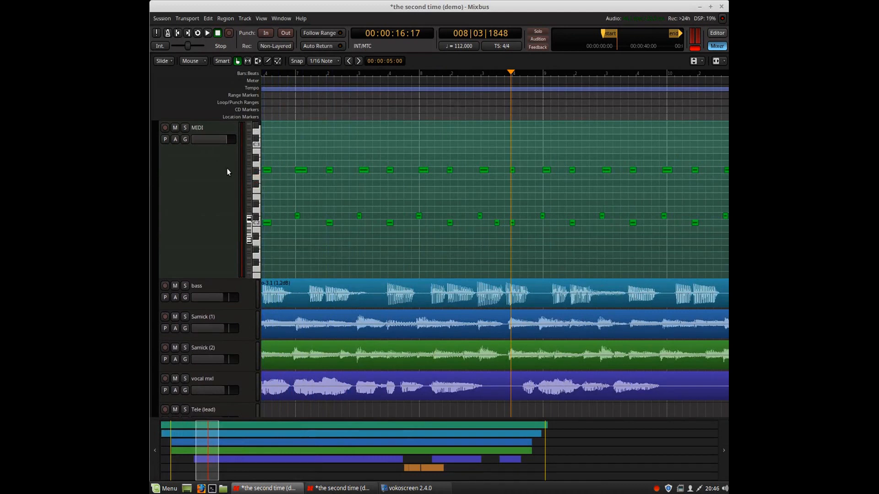
{"action": "left_click", "coordinate": [257, 172]}
{"action": "left_click", "coordinate": [257, 184]}
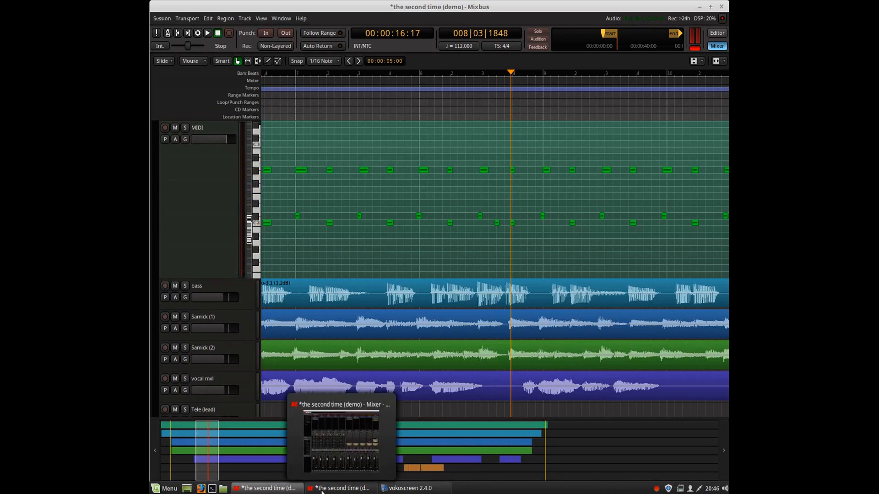
Switch to the mixer window, open the Red Zeppelin Drumkit plugin on the MIDI strip and reposition its window.
{"action": "left_click", "coordinate": [322, 435]}
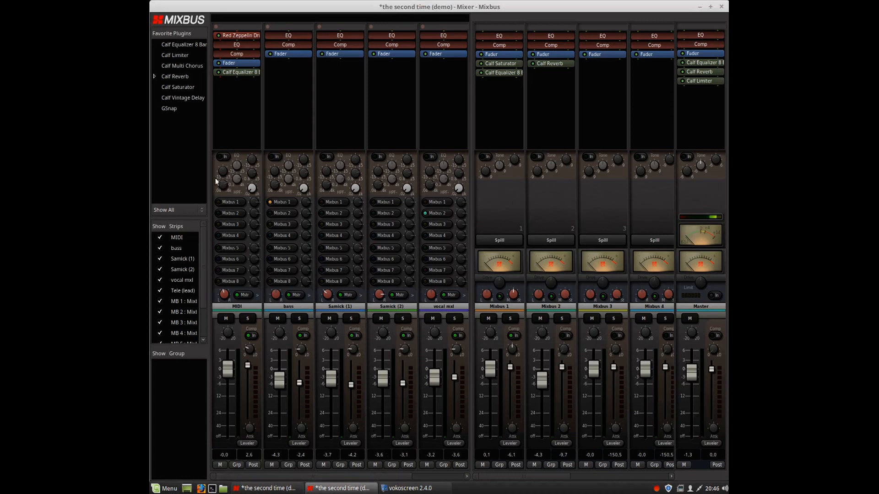
{"action": "double_click", "coordinate": [238, 37]}
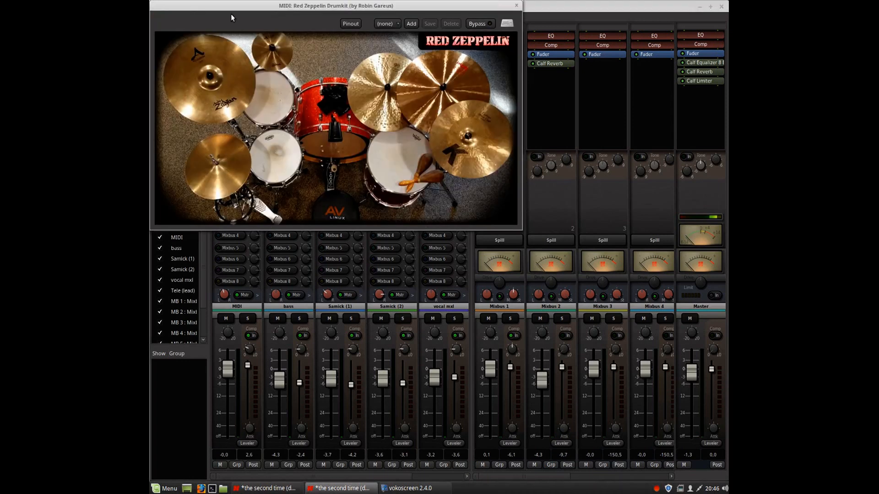
{"action": "left_click_drag", "start_coordinate": [231, 17], "coordinate": [301, 109]}
Audition the kit's cymbals, toms and snare by triggering them in the drumkit plugin window.
{"action": "left_click", "coordinate": [418, 243]}
{"action": "left_click", "coordinate": [338, 255]}
{"action": "left_click", "coordinate": [288, 168]}
{"action": "left_click", "coordinate": [290, 260]}
{"action": "left_click", "coordinate": [351, 142]}
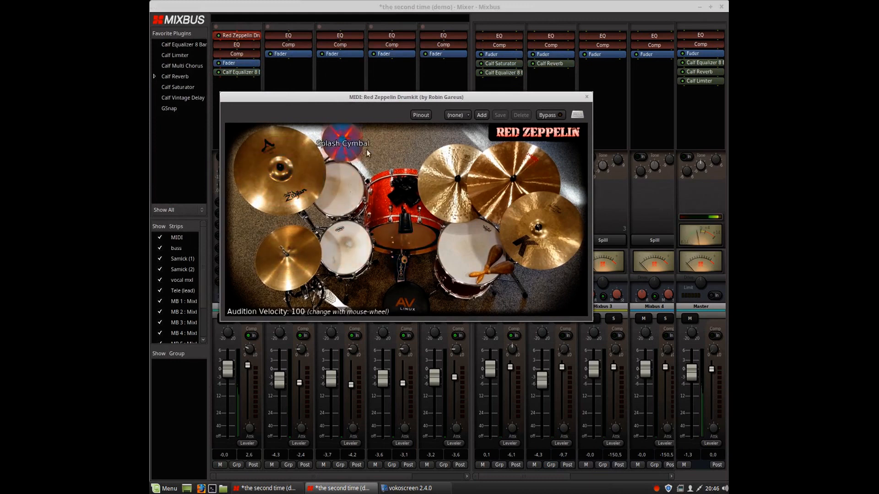
{"action": "left_click", "coordinate": [513, 179]}
{"action": "left_click", "coordinate": [526, 236]}
{"action": "left_click", "coordinate": [479, 257]}
{"action": "left_click", "coordinate": [500, 262]}
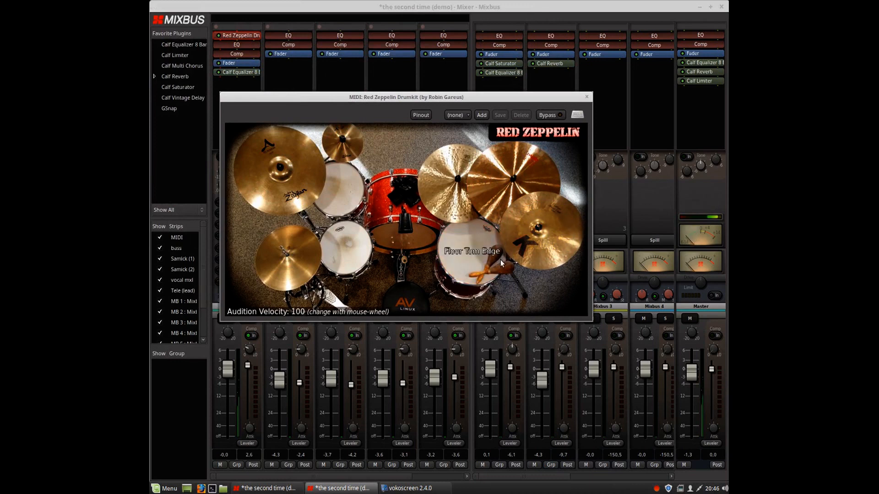
Audition the floor tom, kick and snare pieces, then close the drumkit plugin window.
{"action": "left_click", "coordinate": [504, 269]}
{"action": "left_click", "coordinate": [503, 268]}
{"action": "left_click", "coordinate": [460, 196]}
{"action": "left_click", "coordinate": [403, 251]}
{"action": "left_click", "coordinate": [403, 251]}
{"action": "left_click", "coordinate": [403, 247]}
{"action": "left_click", "coordinate": [406, 228]}
{"action": "left_click", "coordinate": [405, 194]}
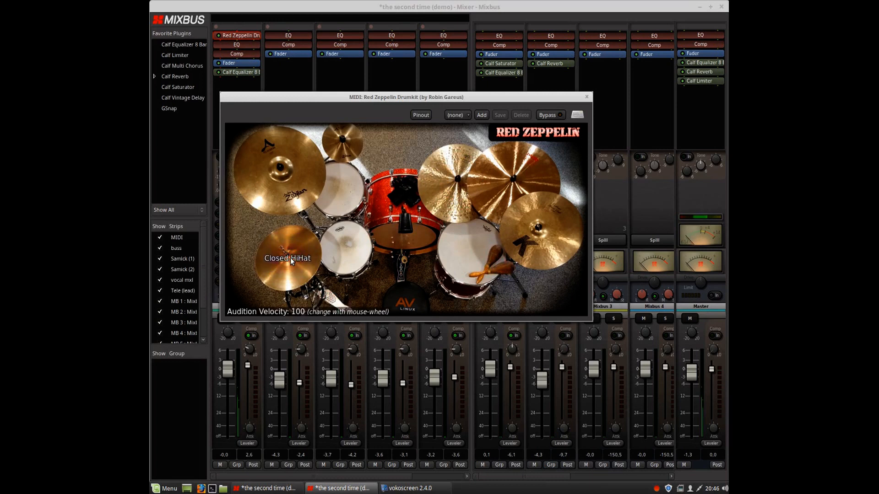
{"action": "left_click", "coordinate": [586, 98]}
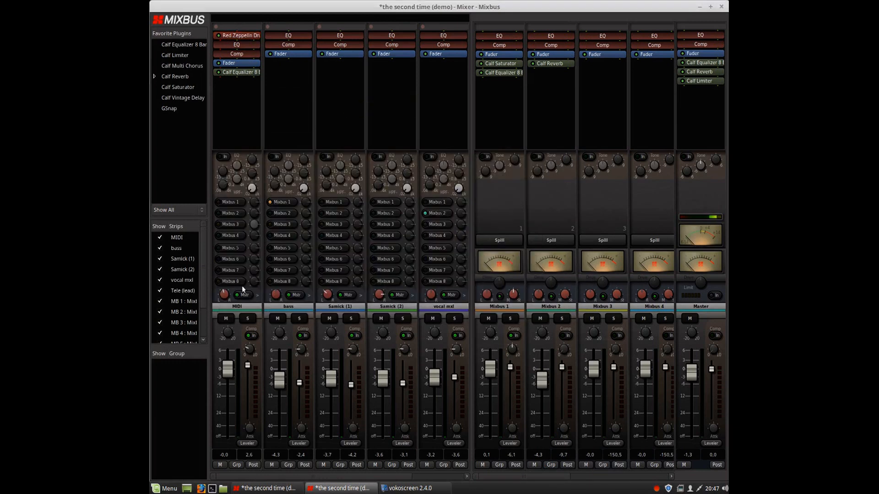
Return to the editor and draw a new note on the lower drum lane of the MIDI region with the Draw tool.
{"action": "mouse_move", "coordinate": [269, 491]}
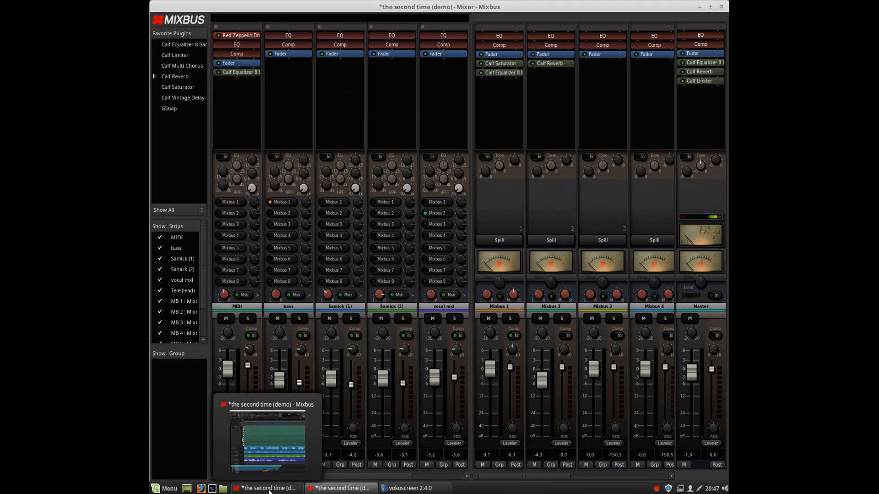
{"action": "left_click", "coordinate": [249, 434]}
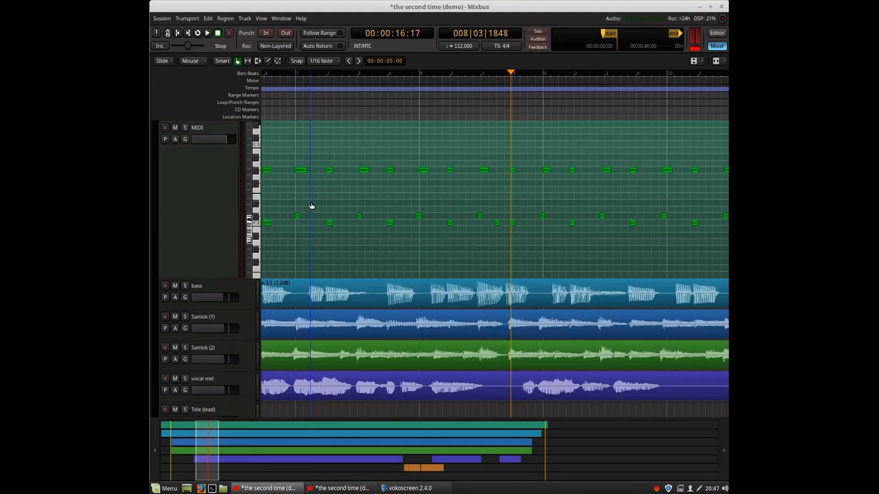
{"action": "scroll", "coordinate": [297, 95], "scroll_direction": "up", "scroll_amount": 2}
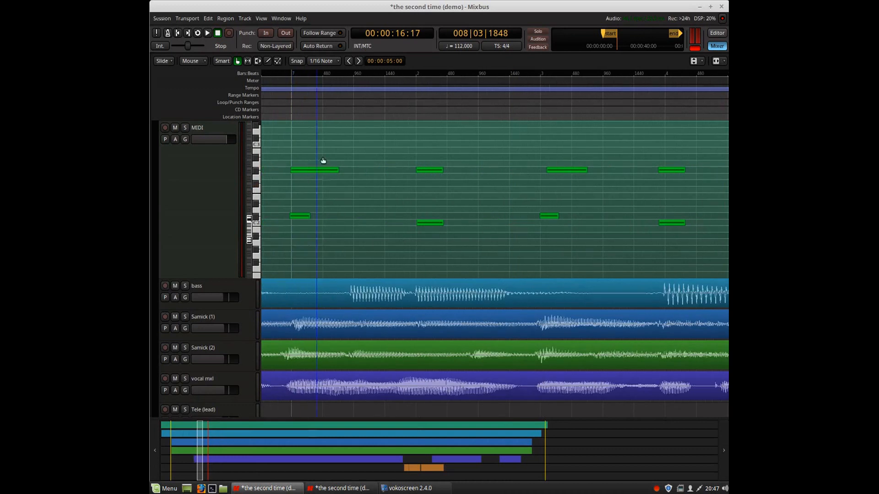
{"action": "scroll", "coordinate": [336, 100], "scroll_direction": "down", "scroll_amount": 1}
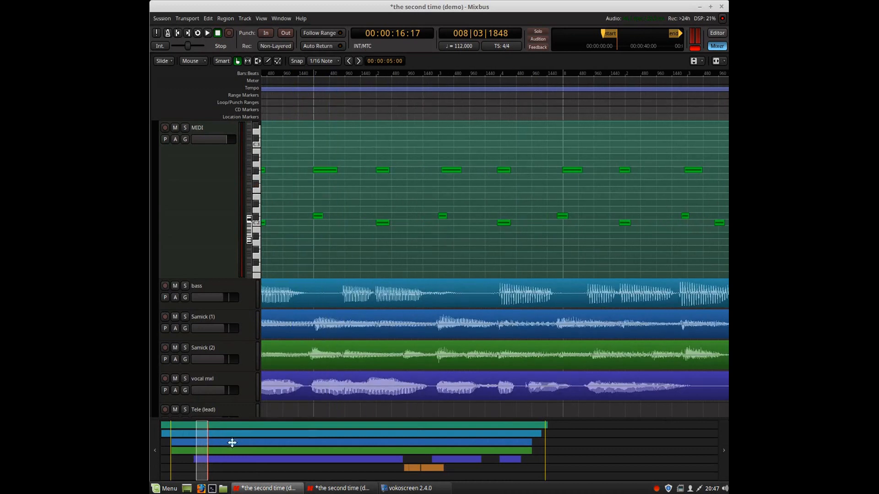
{"action": "left_click_drag", "start_coordinate": [204, 452], "coordinate": [202, 452]}
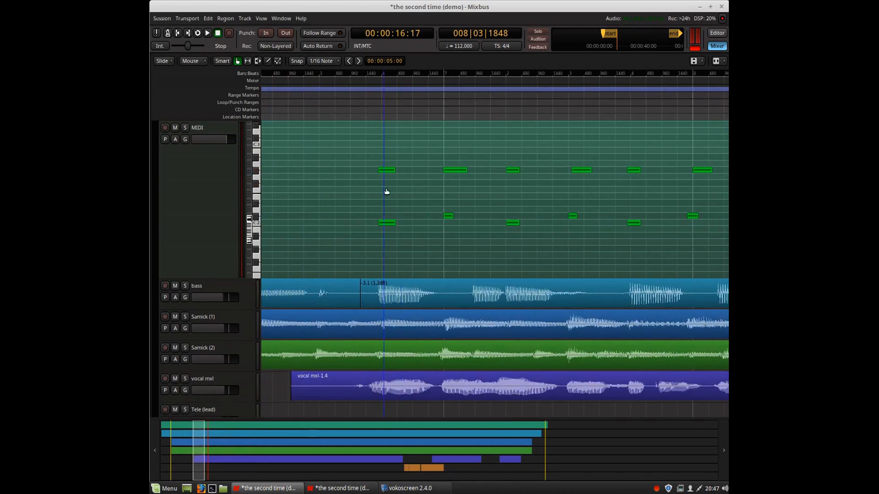
{"action": "left_click", "coordinate": [268, 62]}
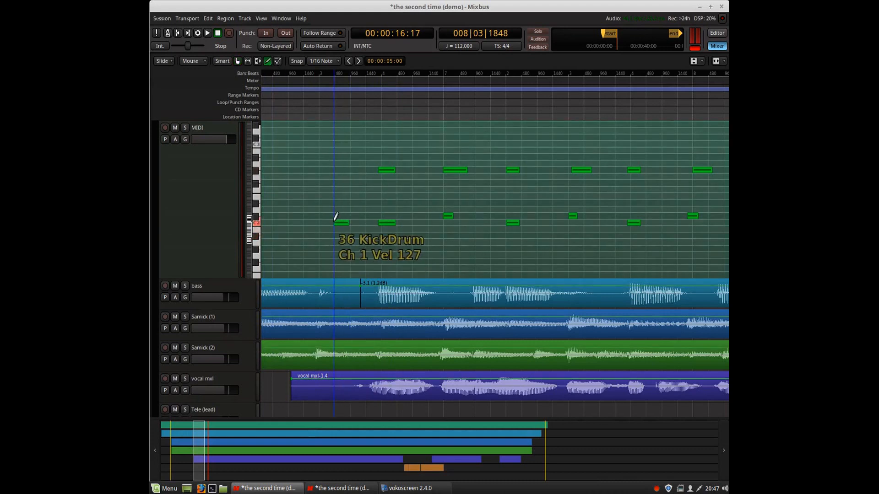
{"action": "left_click", "coordinate": [337, 221]}
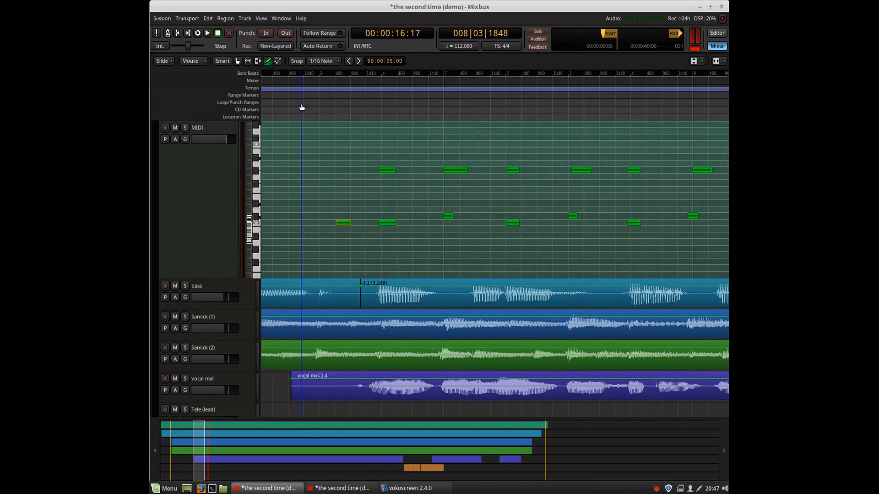
Solo the MIDI track and play back from just before the drawn note.
{"action": "left_click", "coordinate": [185, 130]}
{"action": "left_click", "coordinate": [290, 103]}
{"action": "key", "text": "space"}
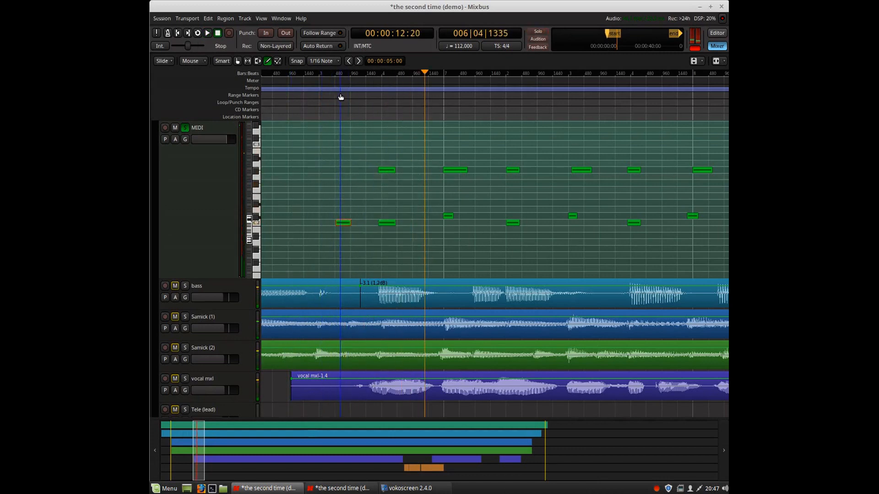
Delete the drawn note and move the playhead back before bar 6.
{"action": "key", "text": "Delete"}
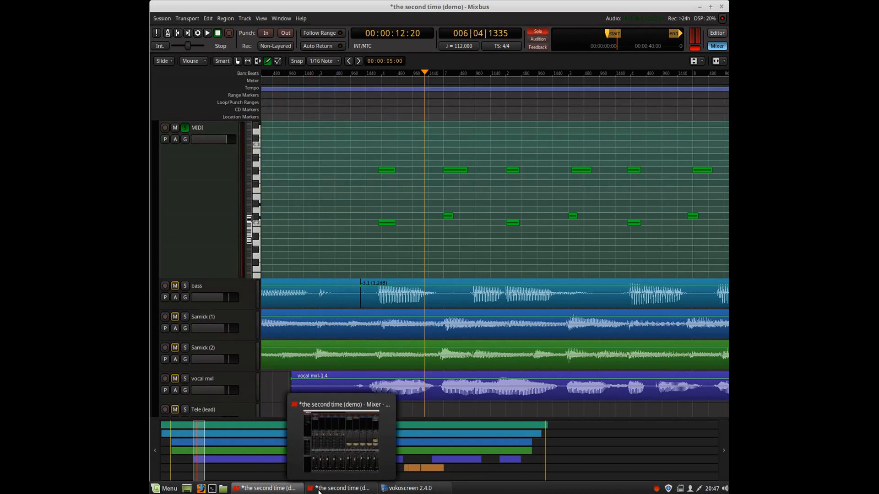
{"action": "left_click", "coordinate": [315, 106]}
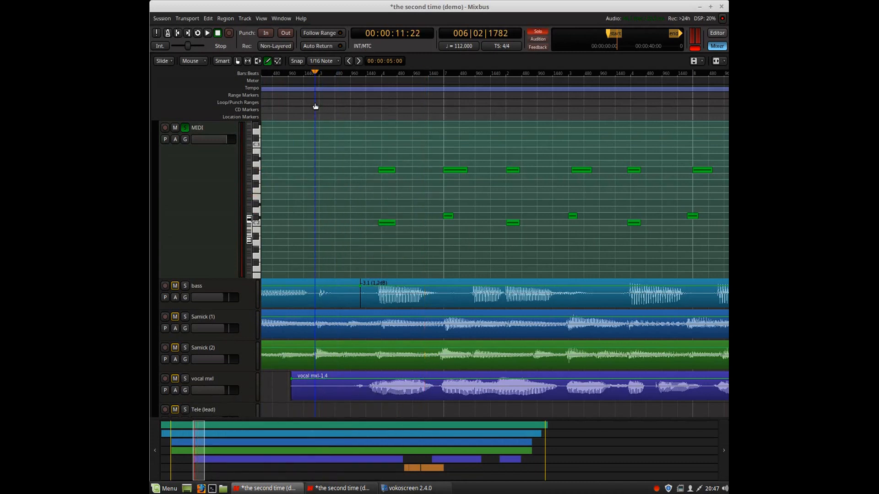
Switch to internal edit mode and lower the velocity of the pedal hi-hat note at bar 4 to 126.
{"action": "left_click", "coordinate": [269, 60]}
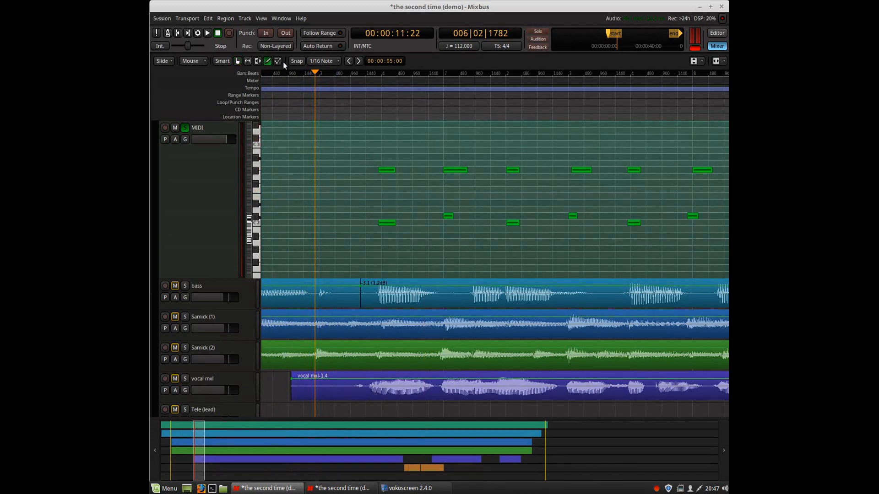
{"action": "mouse_move", "coordinate": [384, 170]}
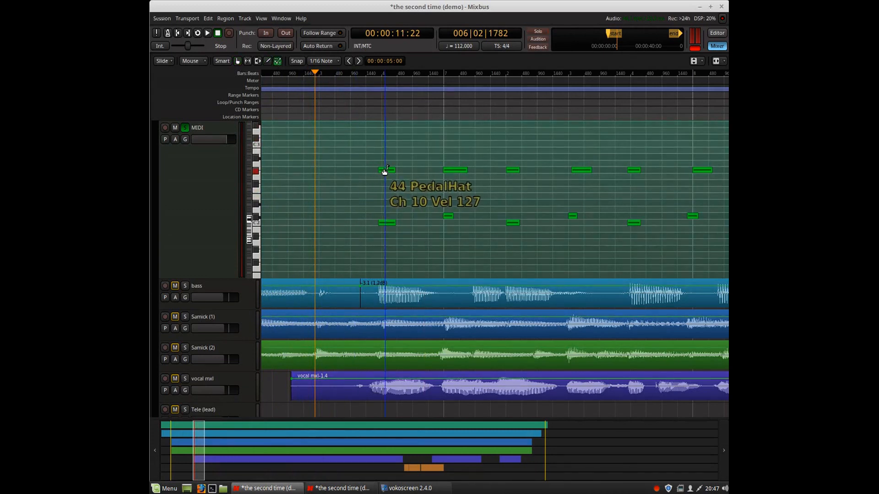
{"action": "left_click_drag", "start_coordinate": [387, 168], "coordinate": [387, 167]}
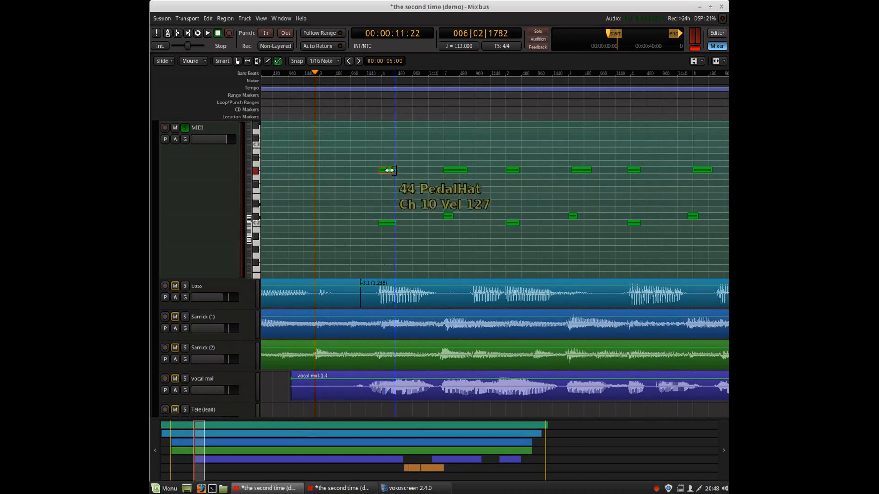
{"action": "scroll", "coordinate": [386, 156], "scroll_direction": "up", "scroll_amount": 1}
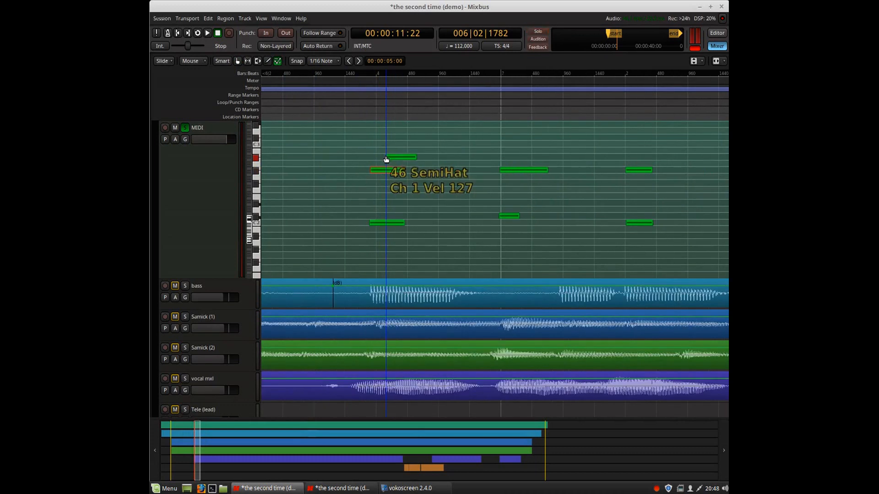
{"action": "scroll", "coordinate": [382, 156], "scroll_direction": "up", "scroll_amount": 1}
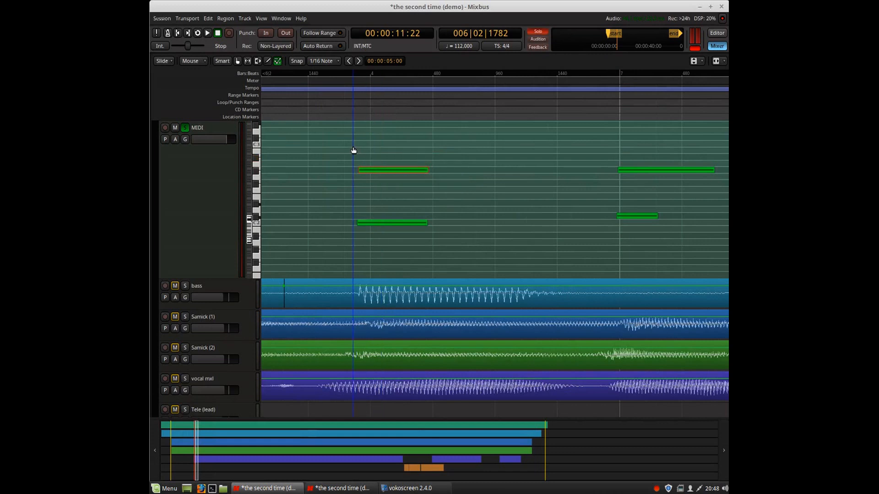
{"action": "scroll", "coordinate": [328, 108], "scroll_direction": "down", "scroll_amount": 2}
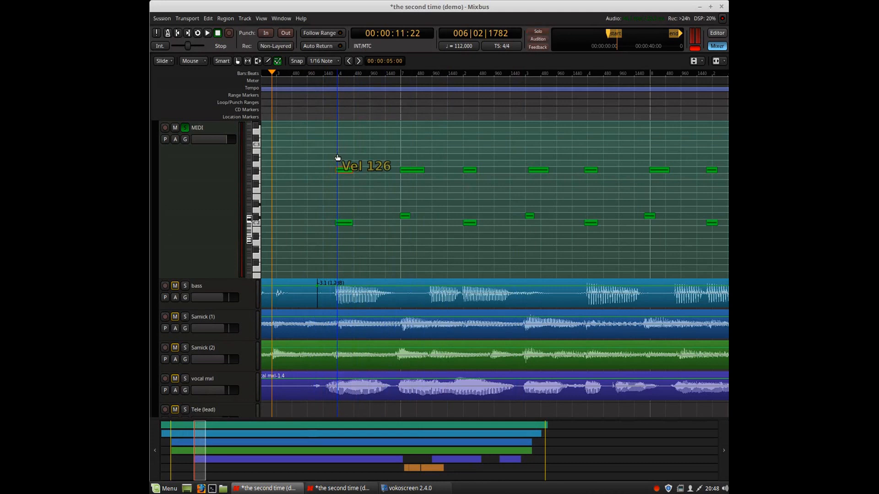
{"action": "scroll", "coordinate": [320, 102], "scroll_direction": "down", "scroll_amount": 1}
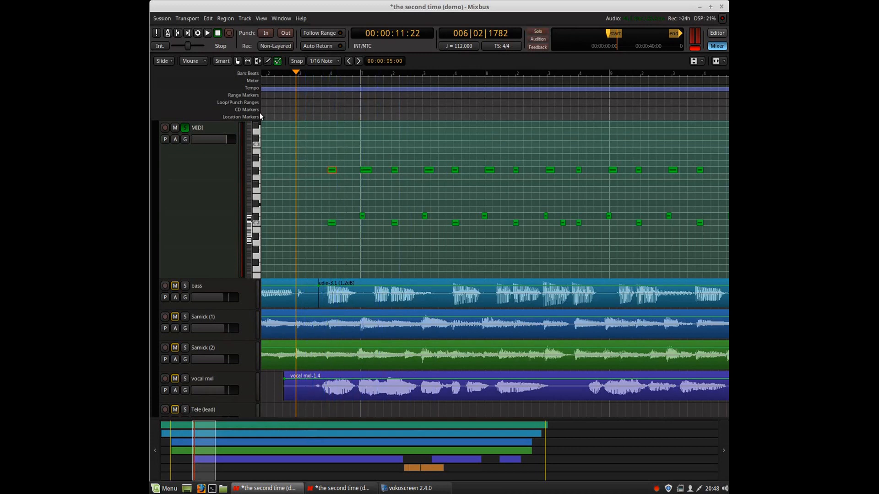
Play the soloed MIDI track from near bar 3 and stop playback.
{"action": "left_click", "coordinate": [279, 108]}
{"action": "key", "text": "space"}
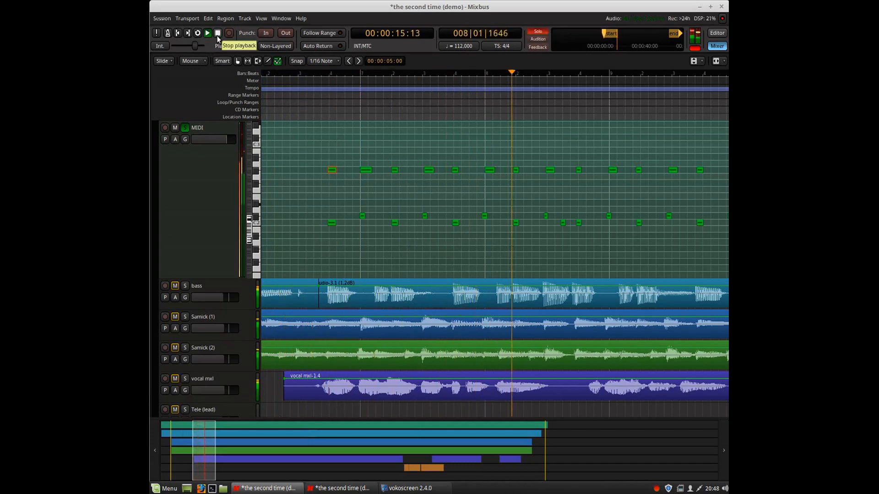
{"action": "left_click", "coordinate": [218, 35]}
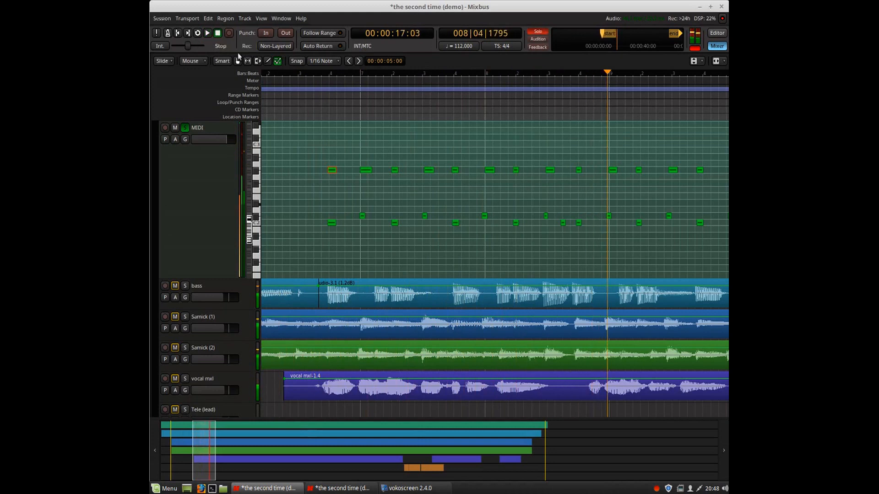
Switch to the mixer and open then close the Red Zeppelin Drumkit plugin window.
{"action": "scroll", "coordinate": [315, 96], "scroll_direction": "down", "scroll_amount": 1}
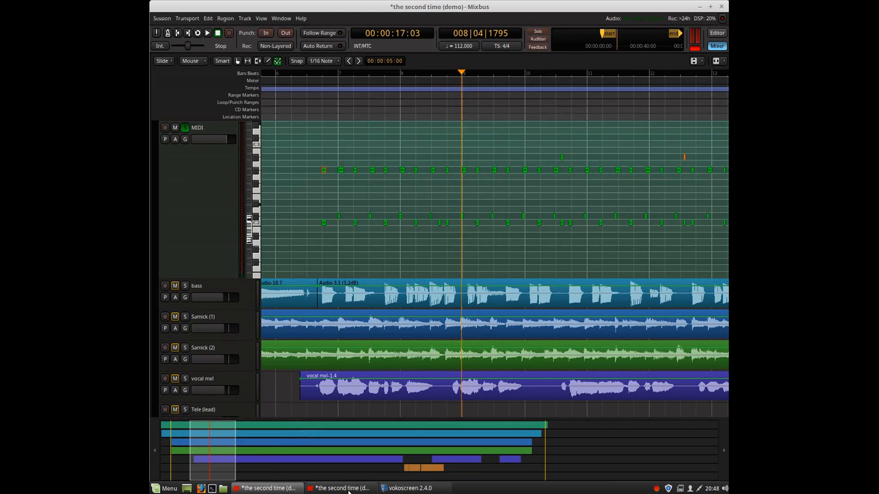
{"action": "left_click", "coordinate": [282, 490]}
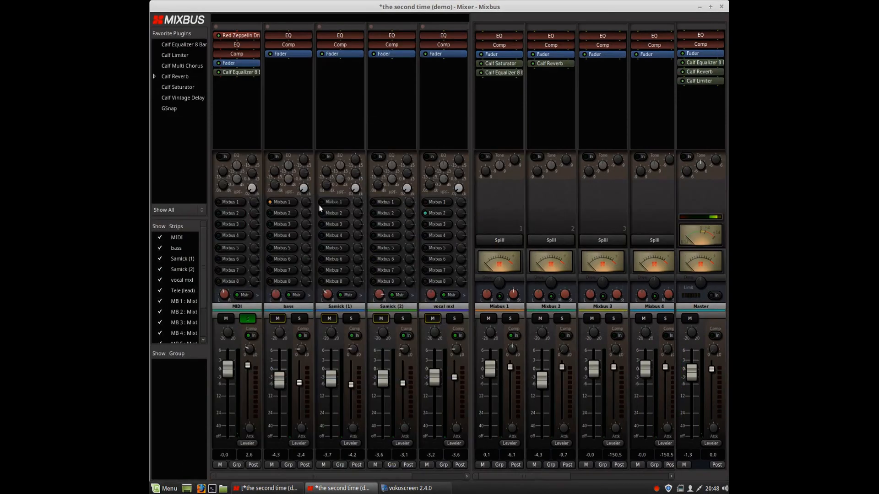
{"action": "double_click", "coordinate": [240, 37]}
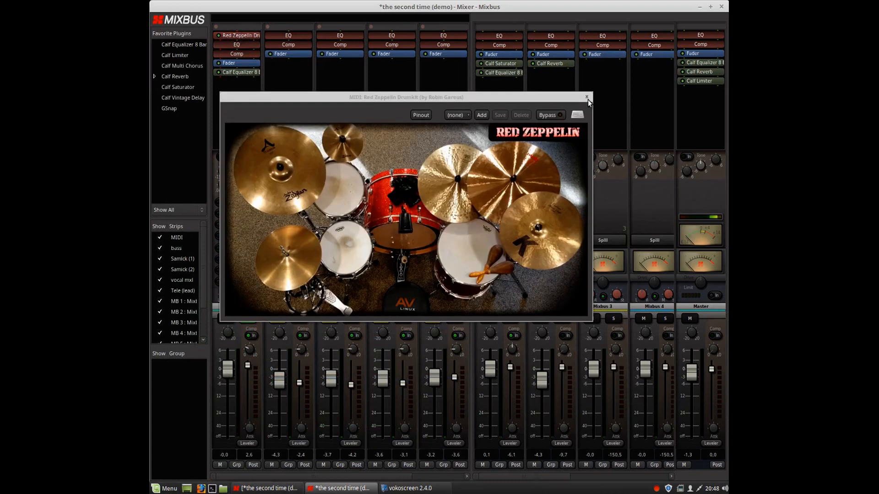
{"action": "left_click", "coordinate": [587, 98]}
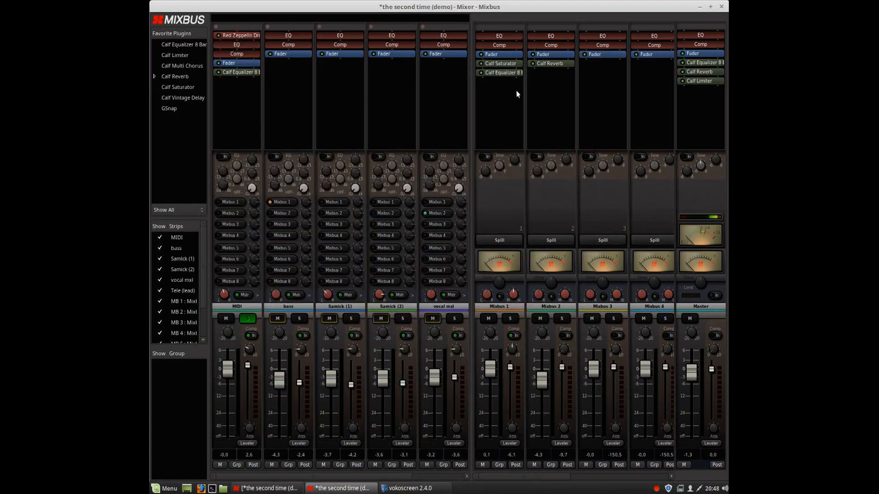
Open the Plugin Manager for the MIDI strip and try searching for avl, then clear the search.
{"action": "right_click", "coordinate": [232, 104]}
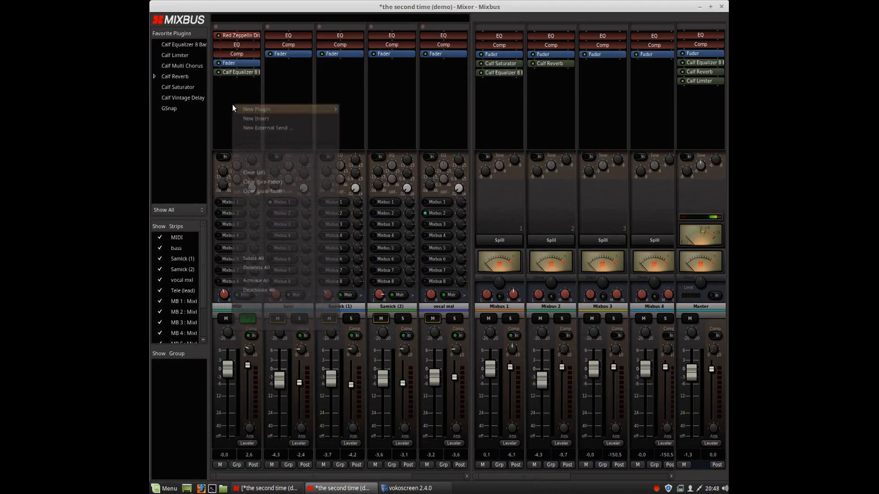
{"action": "mouse_move", "coordinate": [232, 105]}
{"action": "mouse_move", "coordinate": [365, 111]}
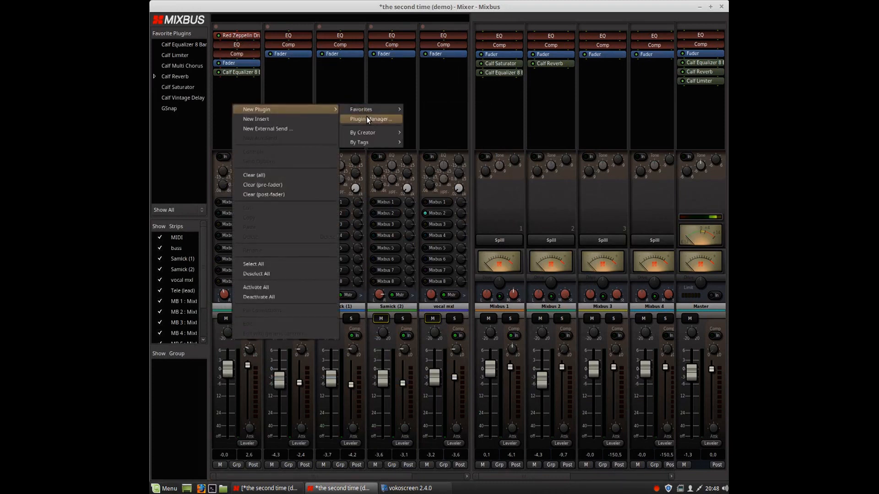
{"action": "left_click", "coordinate": [367, 118]}
{"action": "left_click", "coordinate": [294, 212]}
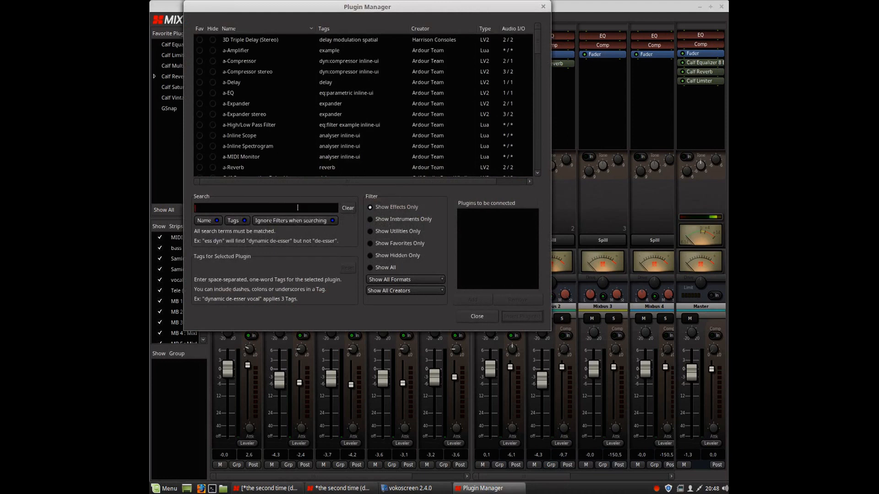
{"action": "type", "text": "avl"}
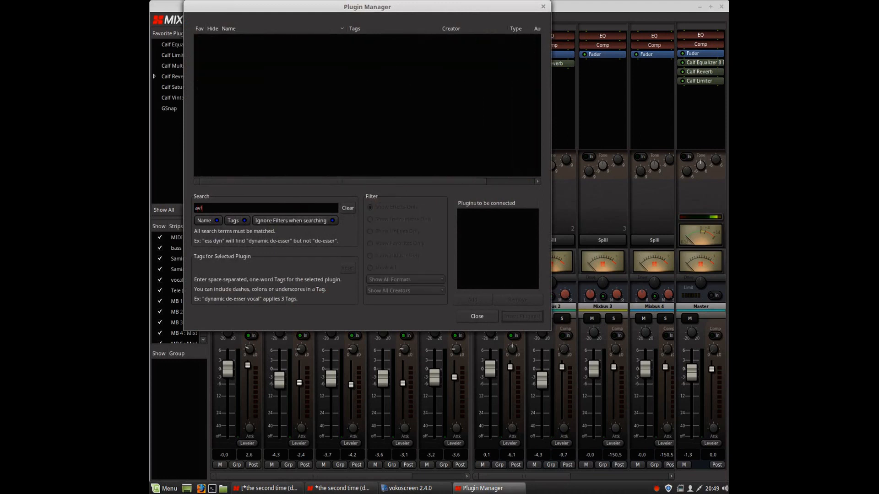
{"action": "key", "text": "BackSpace"}
{"action": "key", "text": "BackSpace"}
{"action": "key", "text": "BackSpace"}
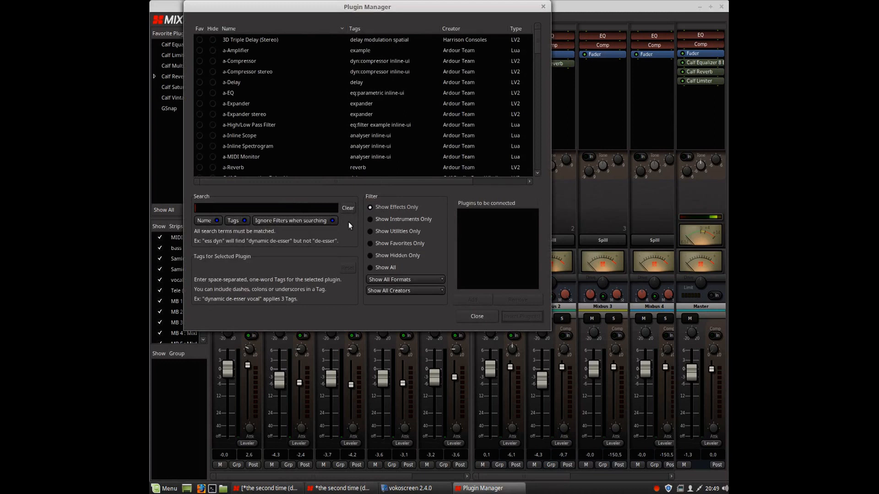
Show only instrument plugins and search the plugin list for drum.
{"action": "left_click", "coordinate": [377, 220]}
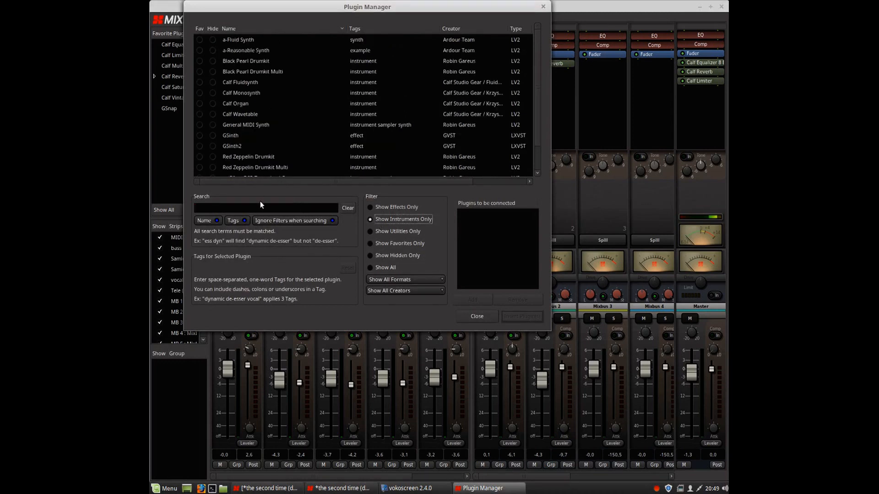
{"action": "scroll", "coordinate": [245, 155], "scroll_direction": "down", "scroll_amount": 1}
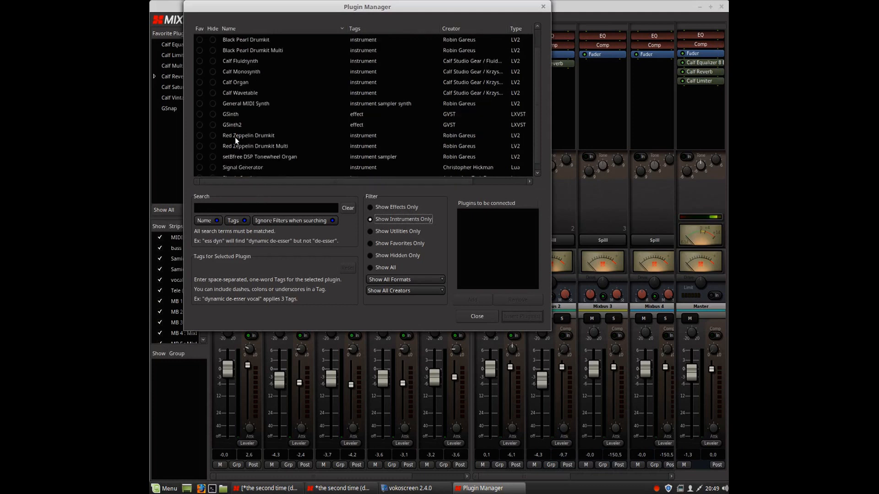
{"action": "left_click", "coordinate": [250, 209]}
{"action": "type", "text": "drum"}
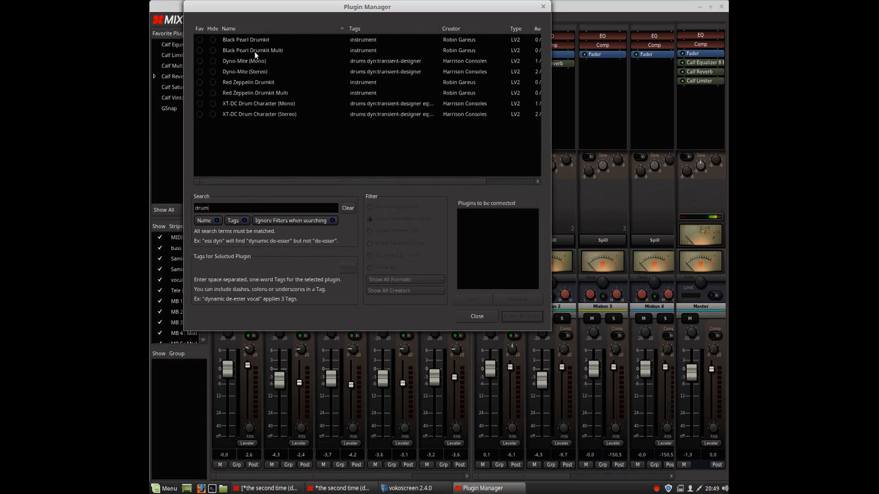
Insert Black Pearl Drumkit Multi on the MIDI track, adding it alongside the existing drumkit instead of replacing it.
{"action": "left_click", "coordinate": [254, 51]}
{"action": "left_click", "coordinate": [473, 300]}
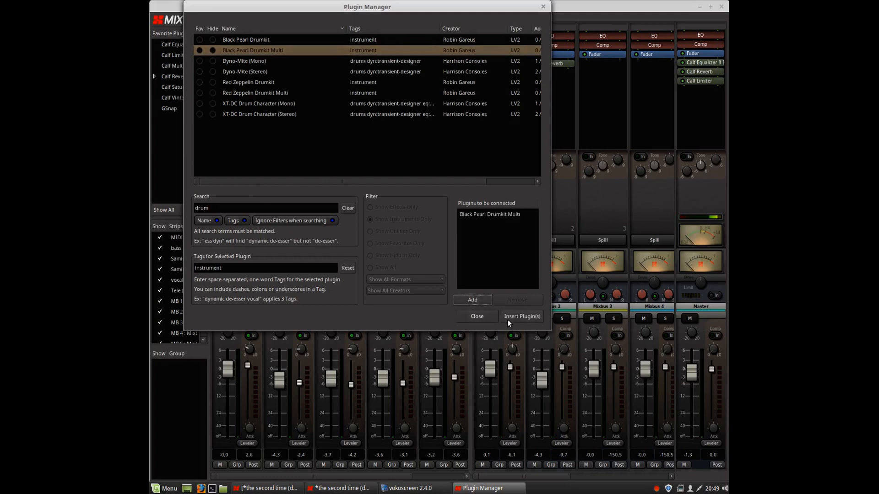
{"action": "left_click", "coordinate": [508, 317]}
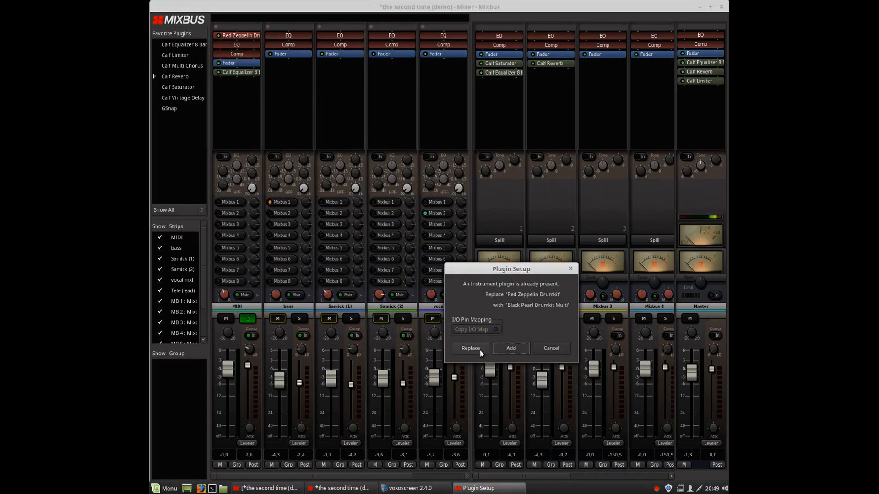
{"action": "left_click", "coordinate": [502, 349]}
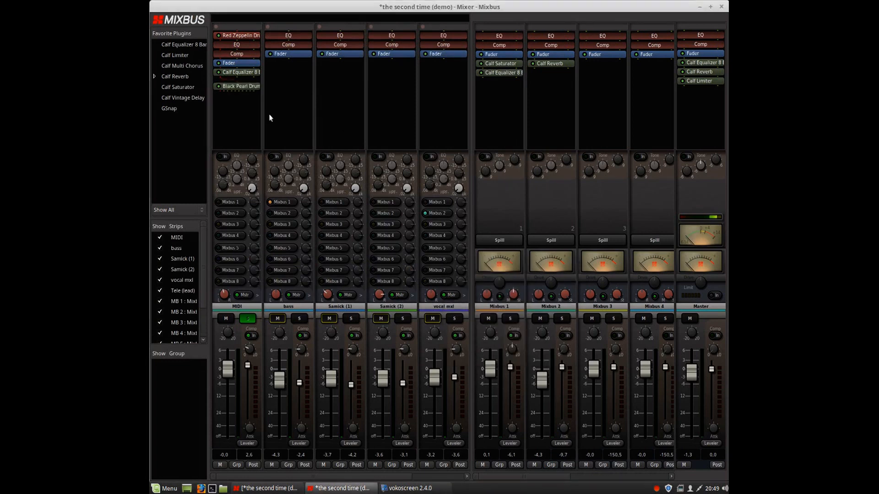
Move the Black Pearl Drumkit plugin above the fader in the MIDI strip and select it.
{"action": "left_click", "coordinate": [219, 37]}
{"action": "left_click_drag", "start_coordinate": [227, 86], "coordinate": [236, 62]}
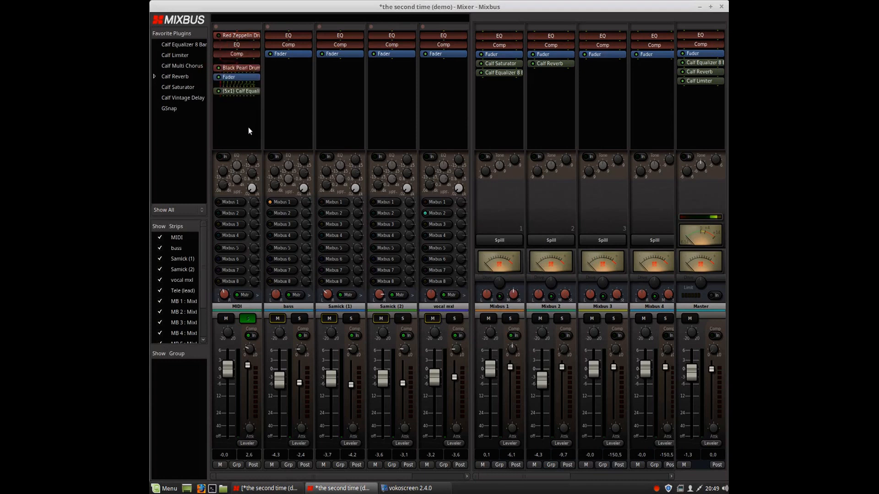
{"action": "left_click", "coordinate": [241, 68]}
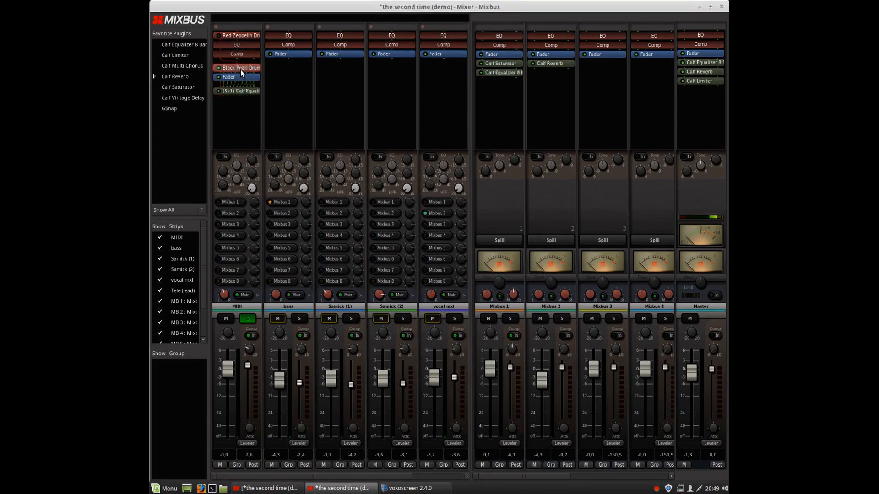
Open the Black Pearl Drumkit window and audition its kick, crash, hi-hat, cowbell, ride and tom sounds.
{"action": "double_click", "coordinate": [240, 70]}
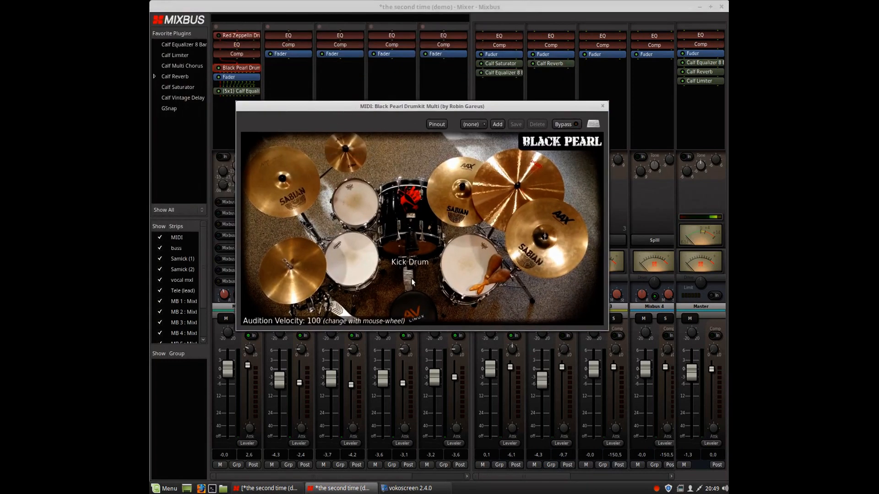
{"action": "left_click", "coordinate": [364, 272]}
{"action": "left_click", "coordinate": [352, 201]}
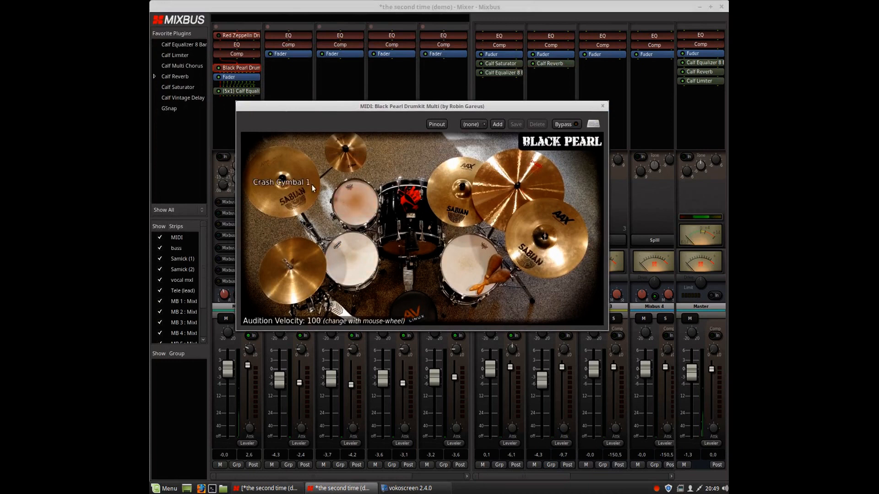
{"action": "left_click", "coordinate": [352, 202]}
{"action": "left_click", "coordinate": [286, 183]}
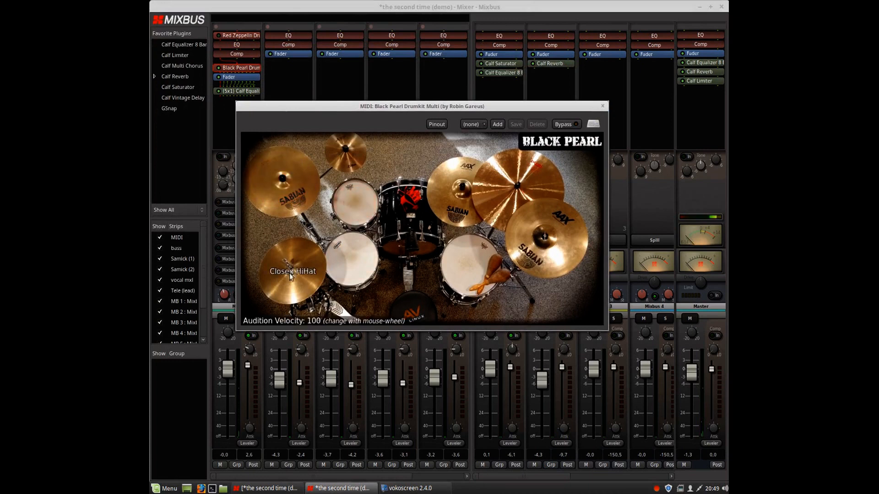
{"action": "left_click", "coordinate": [363, 266]}
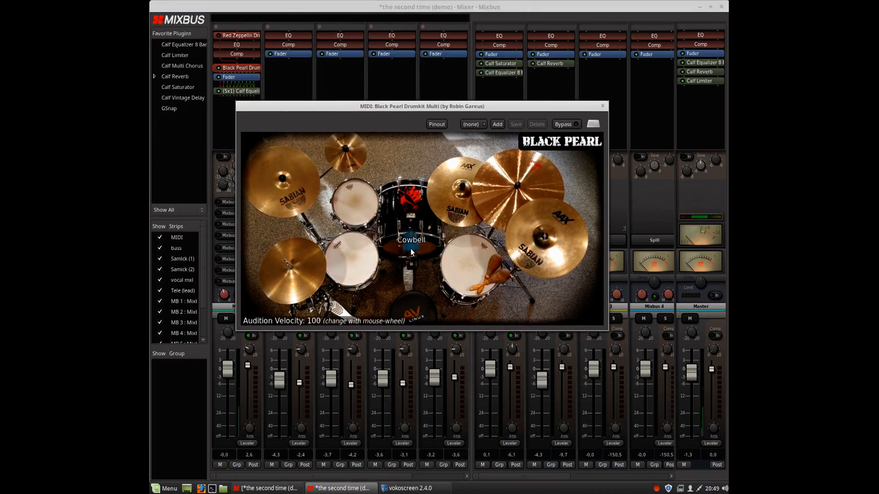
{"action": "left_click", "coordinate": [411, 275]}
{"action": "left_click", "coordinate": [411, 276]}
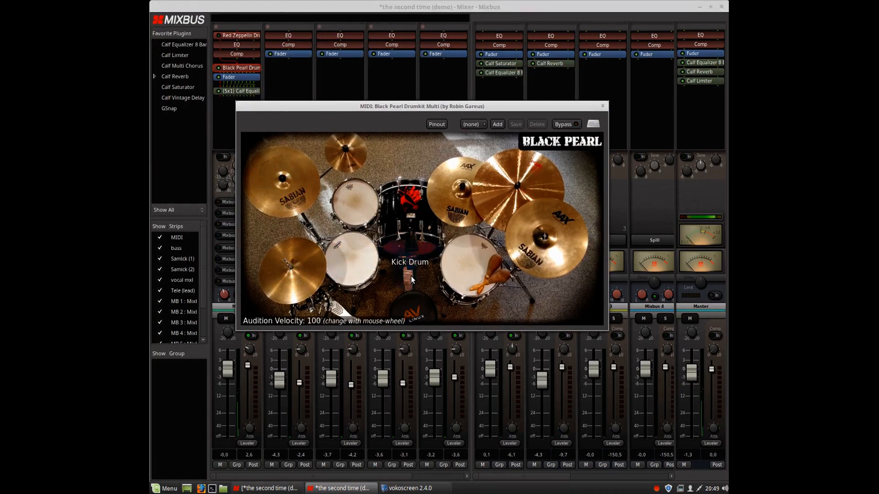
{"action": "left_click", "coordinate": [466, 265]}
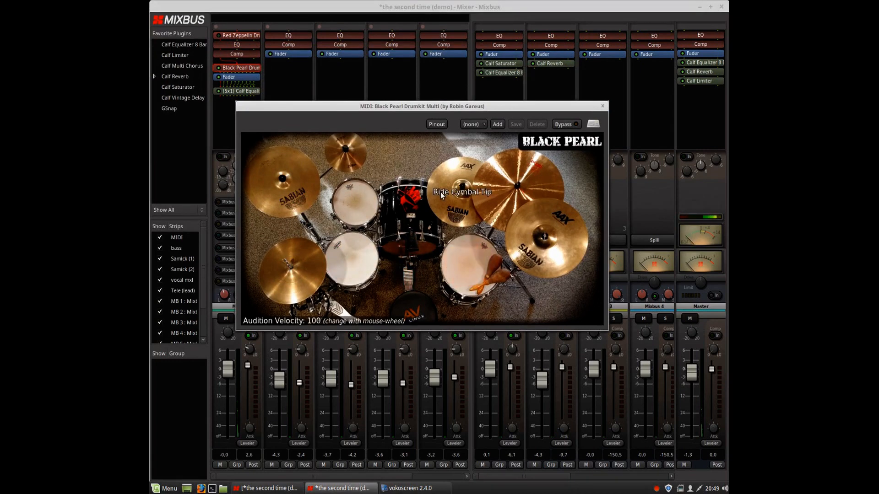
{"action": "left_click", "coordinate": [493, 196]}
{"action": "left_click", "coordinate": [545, 238]}
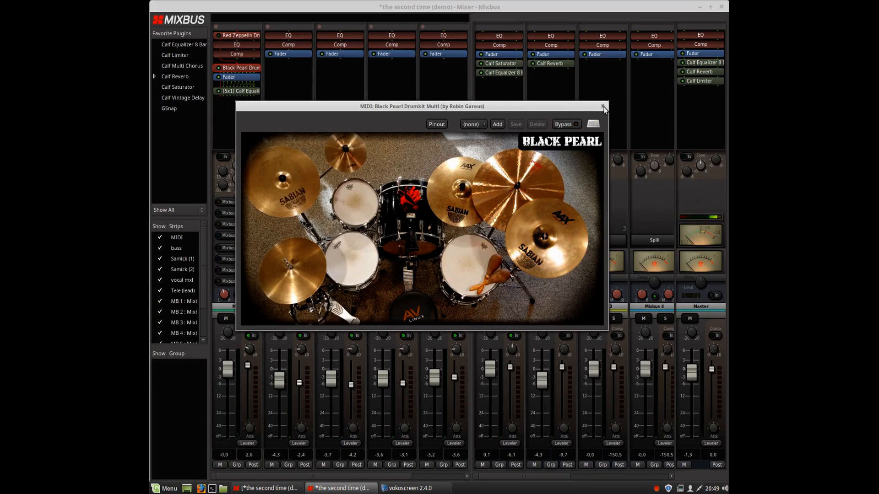
Inspect the plugin's pin configuration, close the plugin window and delete the Black Pearl Drumkit plugin.
{"action": "left_click", "coordinate": [440, 127]}
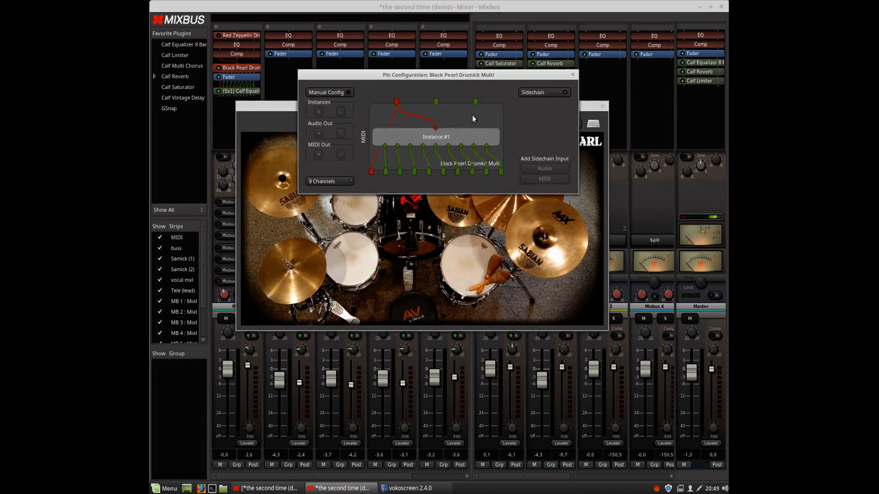
{"action": "left_click", "coordinate": [572, 74]}
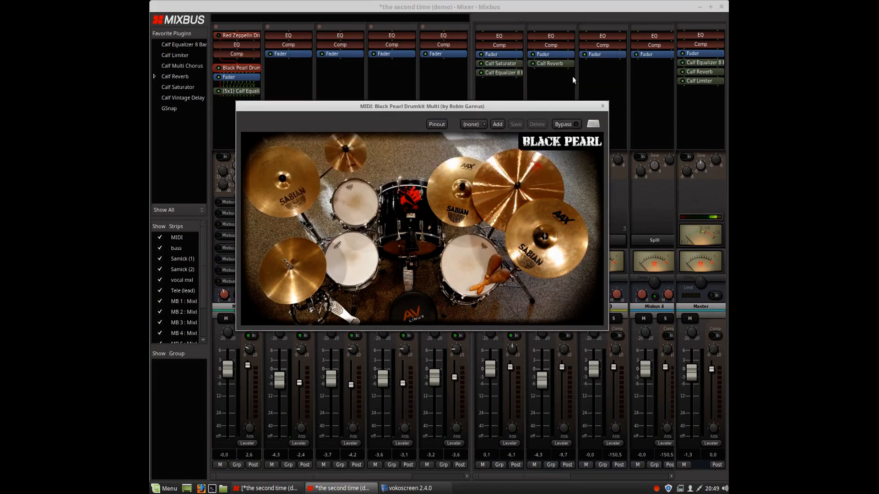
{"action": "left_click", "coordinate": [603, 106]}
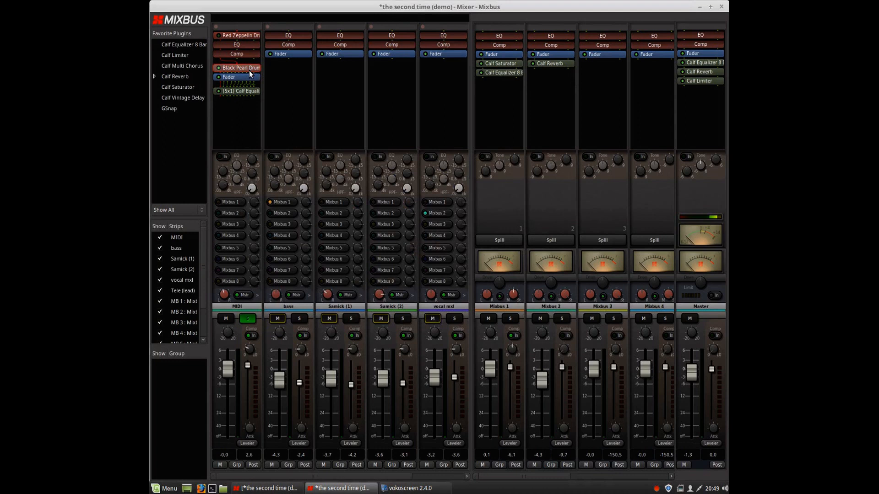
{"action": "key", "text": "Delete"}
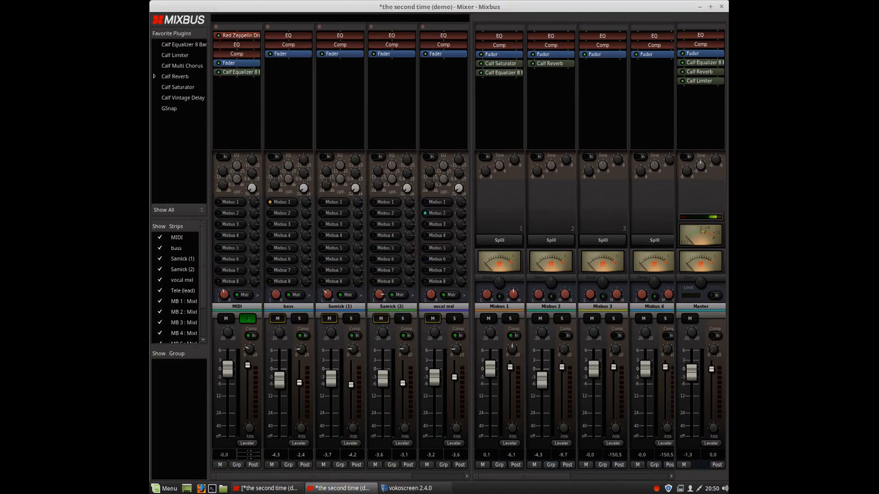
Switch to the editor window and start a new session, closing the current one without saving.
{"action": "left_click", "coordinate": [271, 489]}
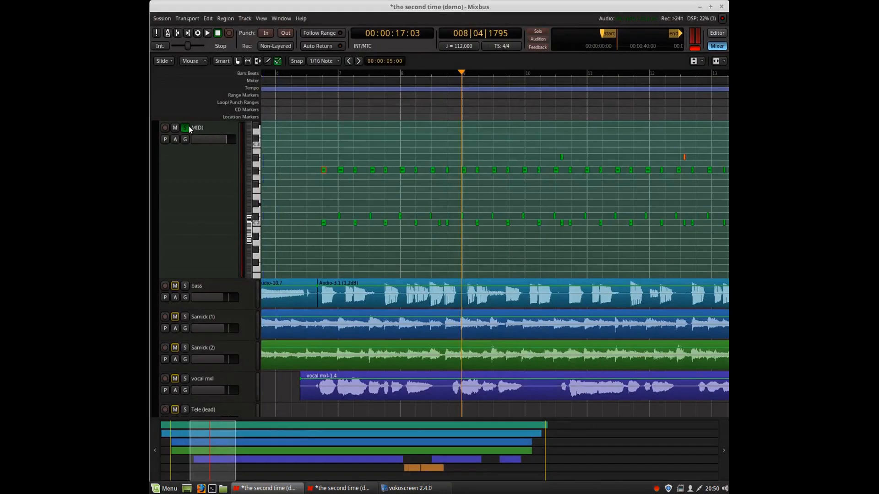
{"action": "left_click", "coordinate": [161, 19]}
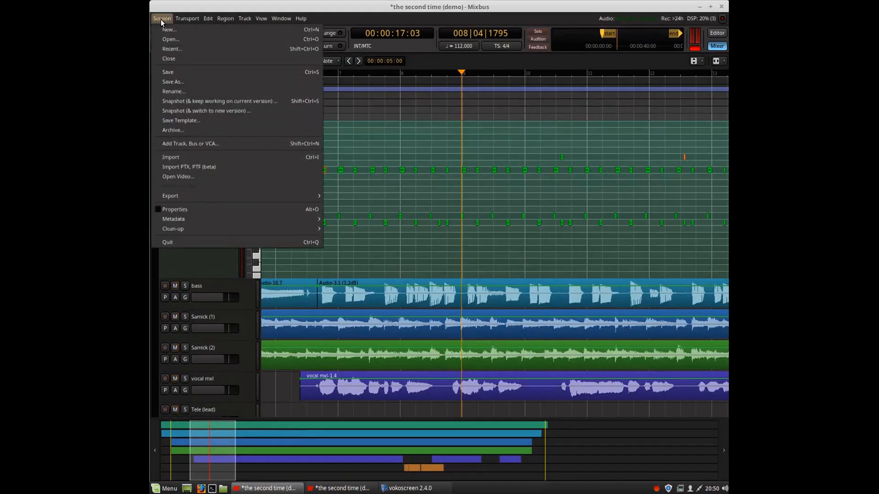
{"action": "left_click", "coordinate": [170, 30]}
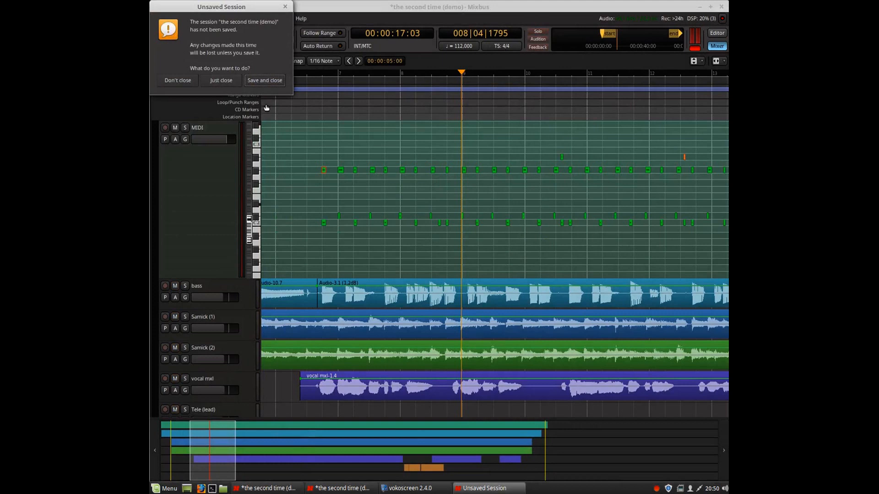
{"action": "left_click", "coordinate": [221, 80]}
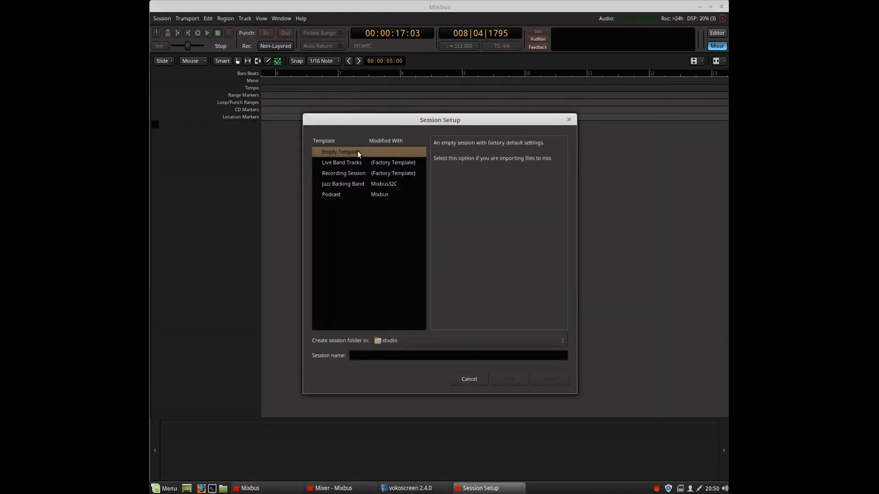
Choose the Recording Session template and name the new session Midi avl Demo.
{"action": "left_click", "coordinate": [356, 173]}
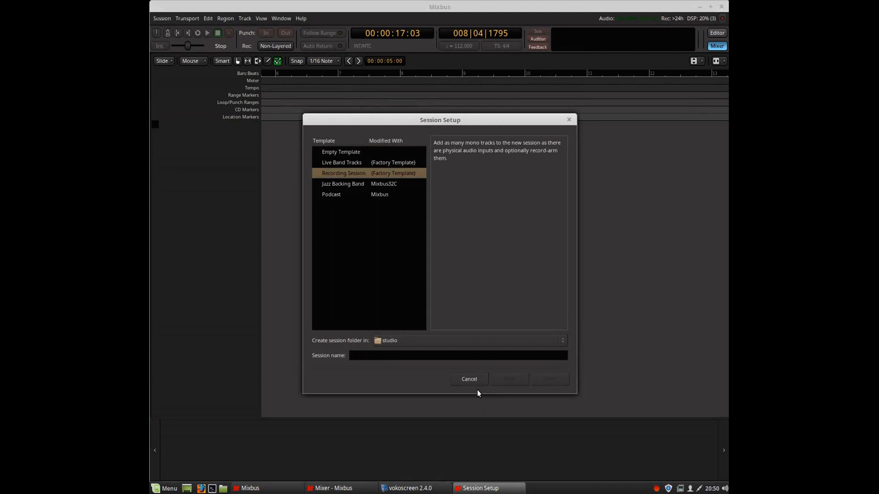
{"action": "left_click", "coordinate": [439, 354]}
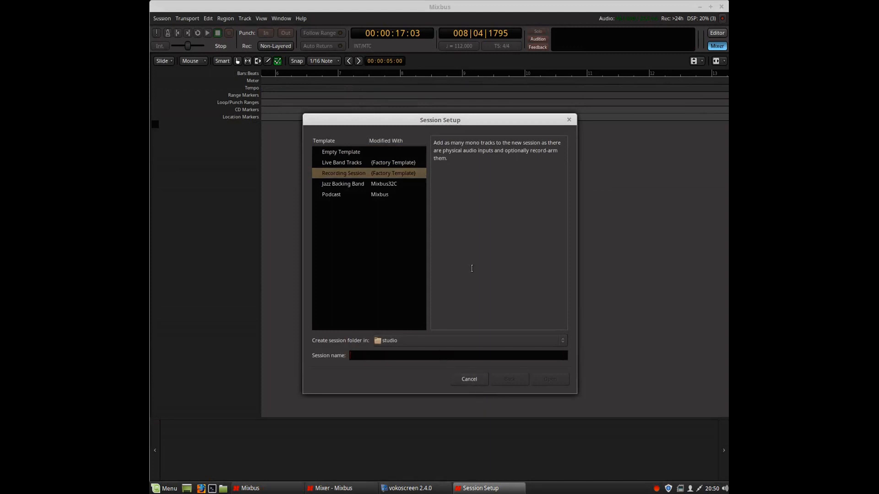
{"action": "type", "text": "Midi avl Demo"}
{"action": "left_click", "coordinate": [544, 380]}
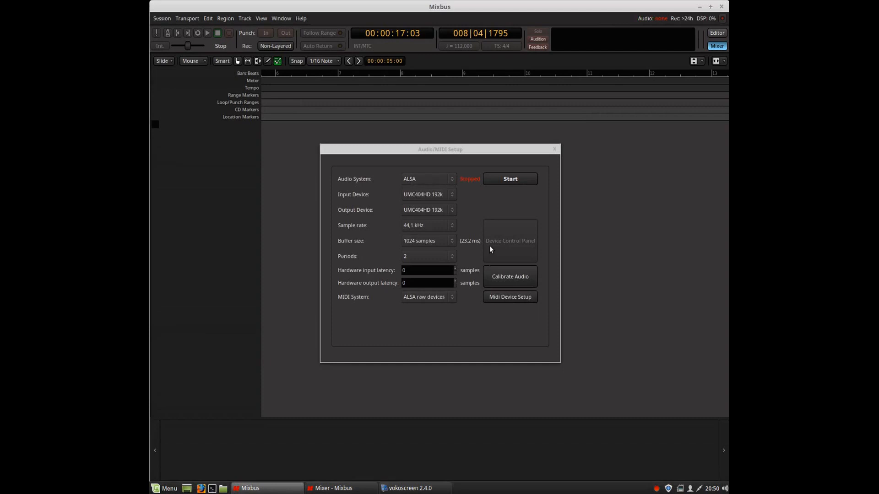
Start the audio engine and accept the template setup creating 4 tracks.
{"action": "left_click", "coordinate": [510, 180]}
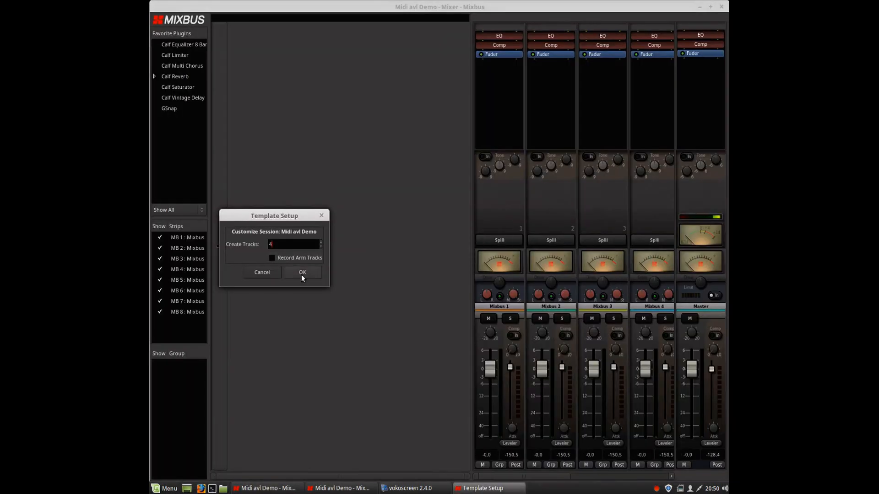
{"action": "left_click", "coordinate": [301, 274]}
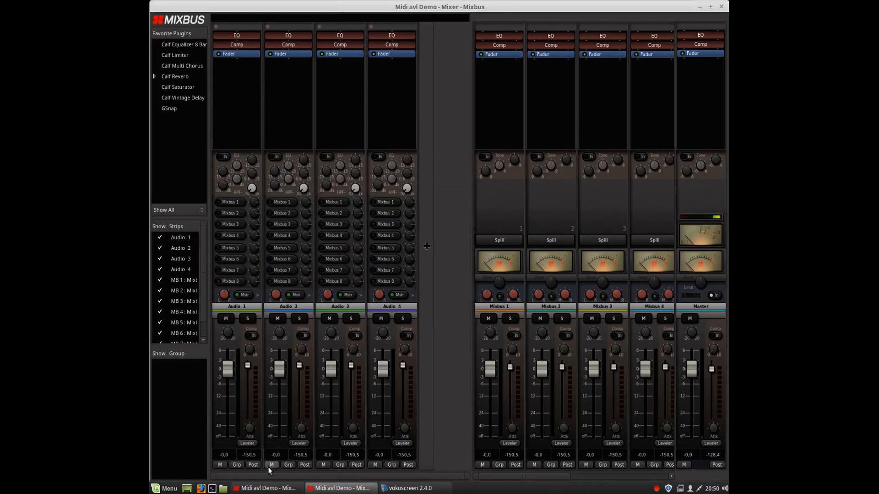
Switch to the editor window and deselect the new audio tracks.
{"action": "left_click", "coordinate": [261, 488]}
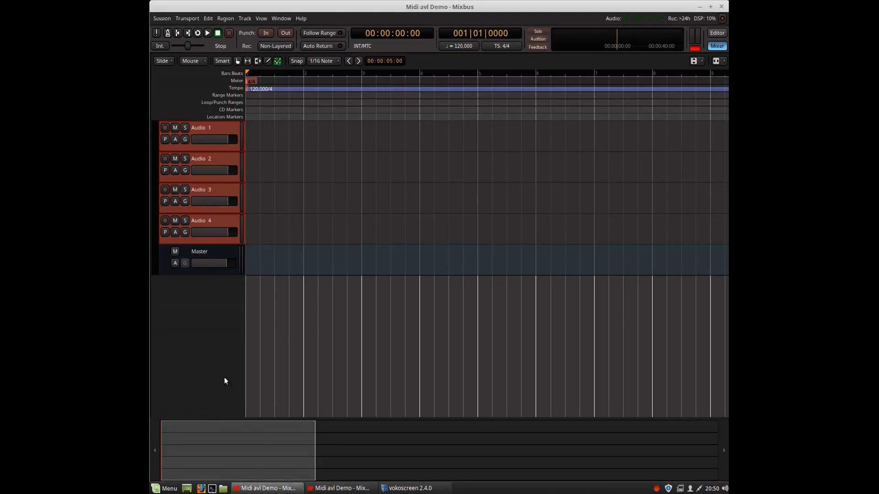
{"action": "left_click", "coordinate": [203, 339]}
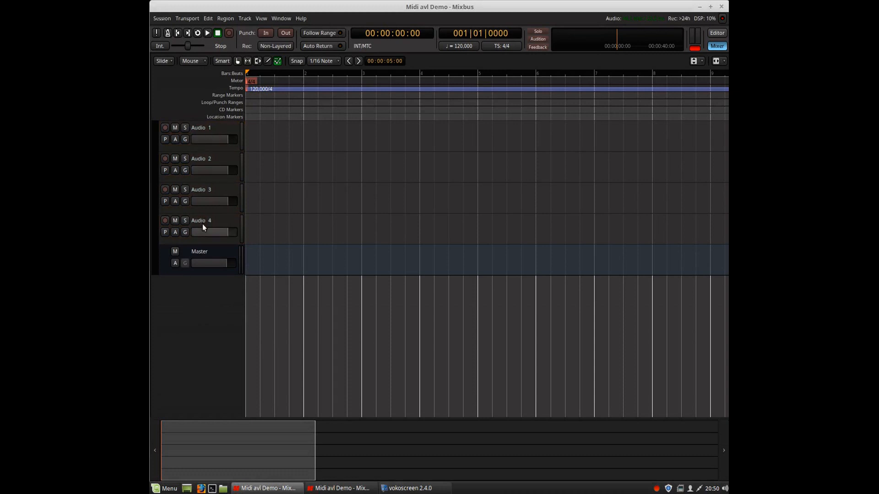
Add a new MIDI track using the Red Zeppelin Drumkit instrument.
{"action": "double_click", "coordinate": [204, 295]}
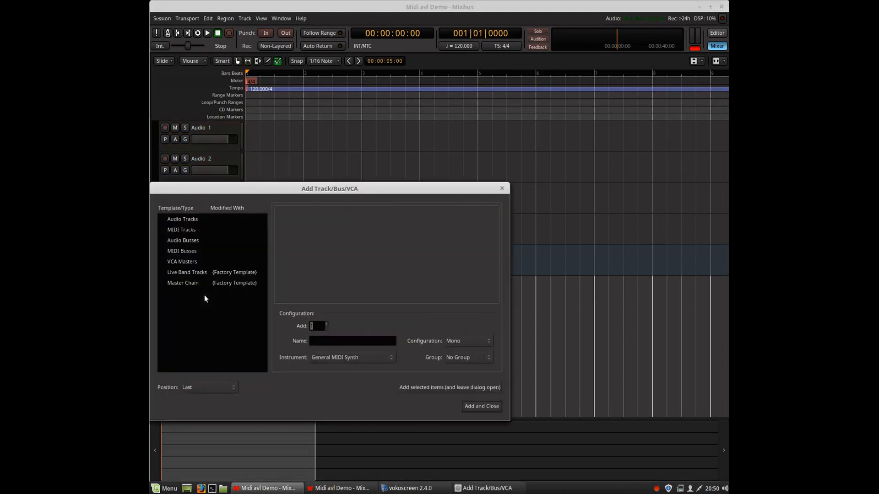
{"action": "left_click", "coordinate": [191, 232]}
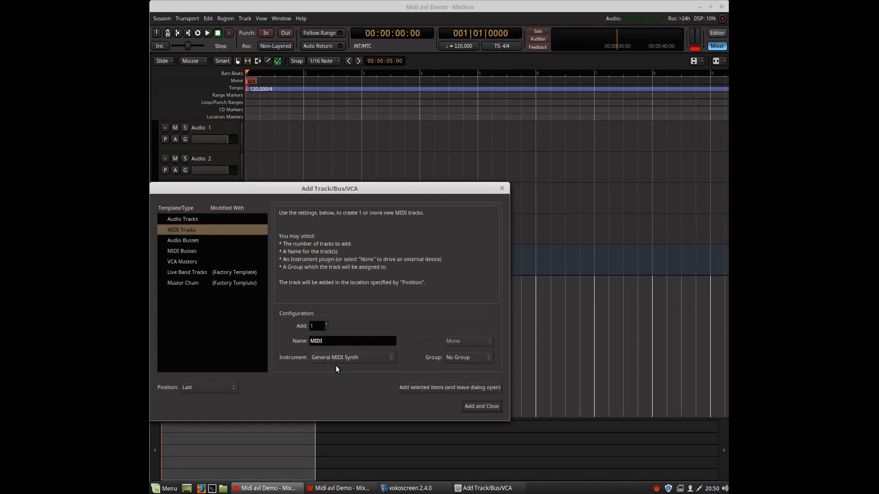
{"action": "left_click", "coordinate": [389, 359]}
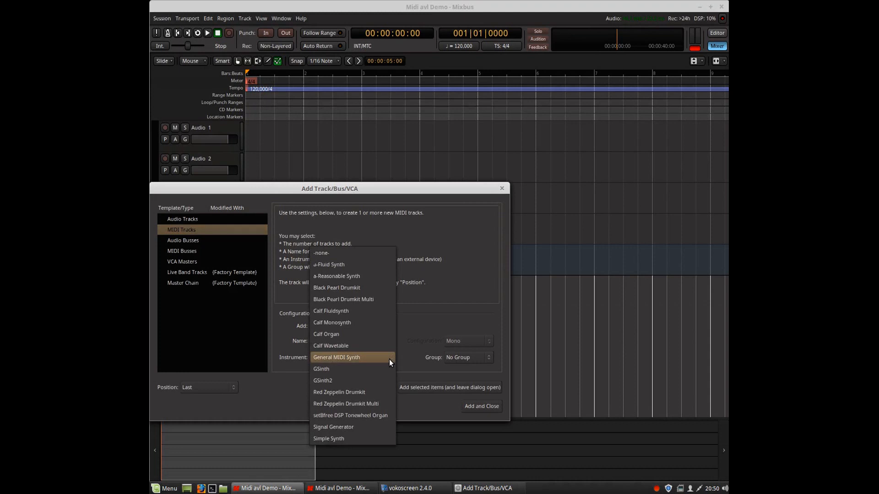
{"action": "left_click", "coordinate": [345, 393]}
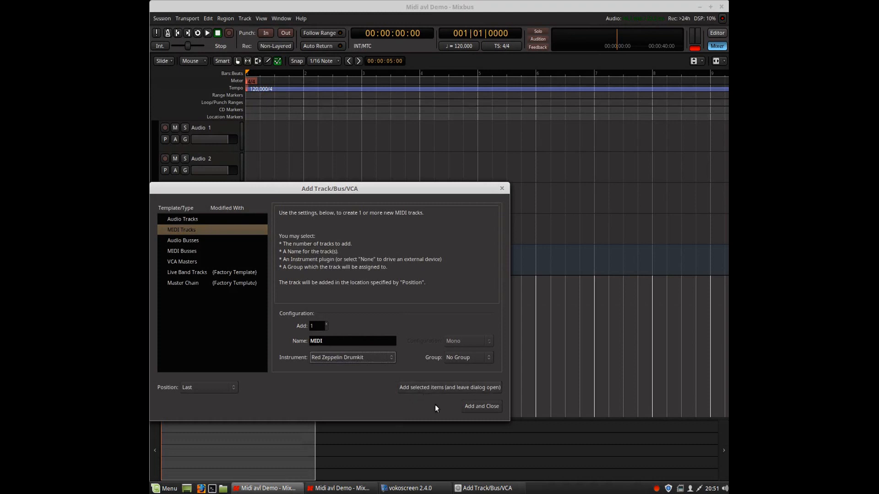
{"action": "left_click", "coordinate": [478, 407]}
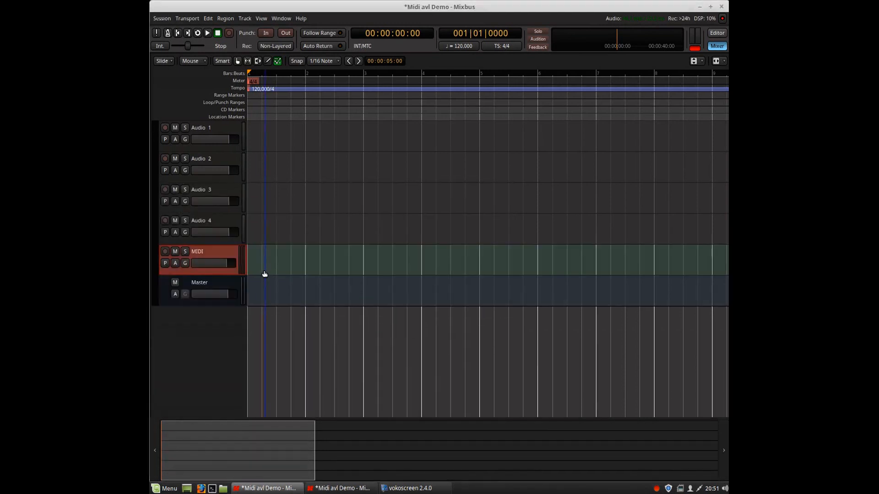
Enlarge the MIDI track and audition drum sounds on its piano keyboard.
{"action": "left_click_drag", "start_coordinate": [233, 274], "coordinate": [240, 381]}
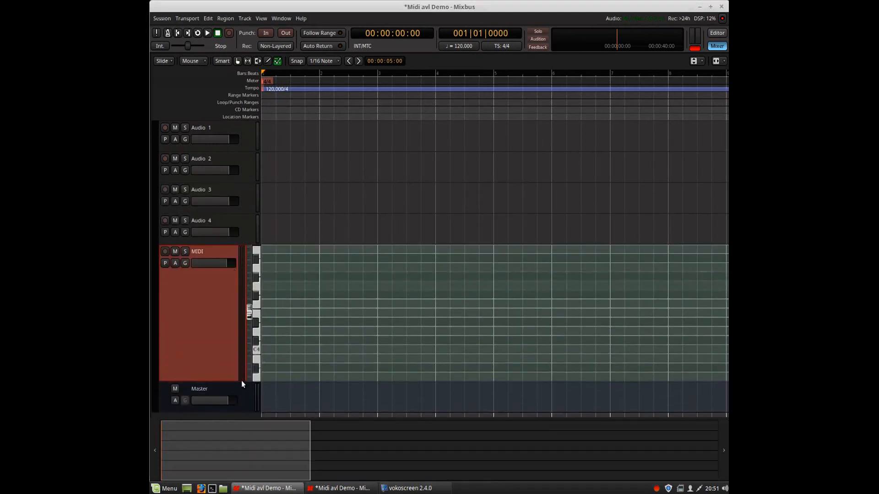
{"action": "left_click", "coordinate": [257, 336]}
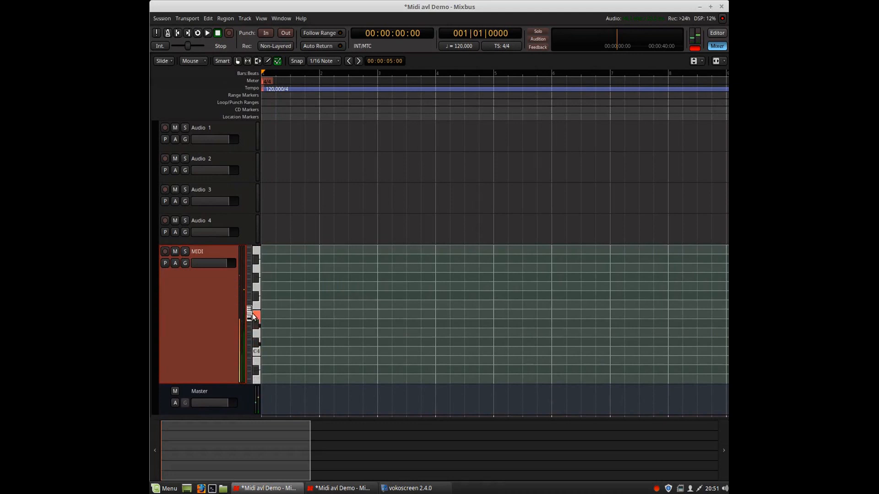
{"action": "left_click_drag", "start_coordinate": [249, 316], "coordinate": [254, 353]}
{"action": "left_click", "coordinate": [258, 334]}
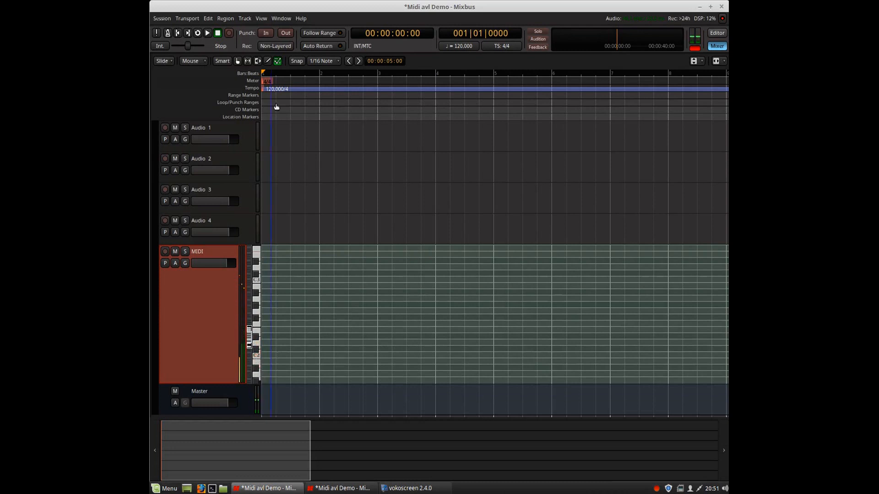
Draw a MIDI region on the drum track and stretch it to span the first four bars.
{"action": "left_click", "coordinate": [268, 63]}
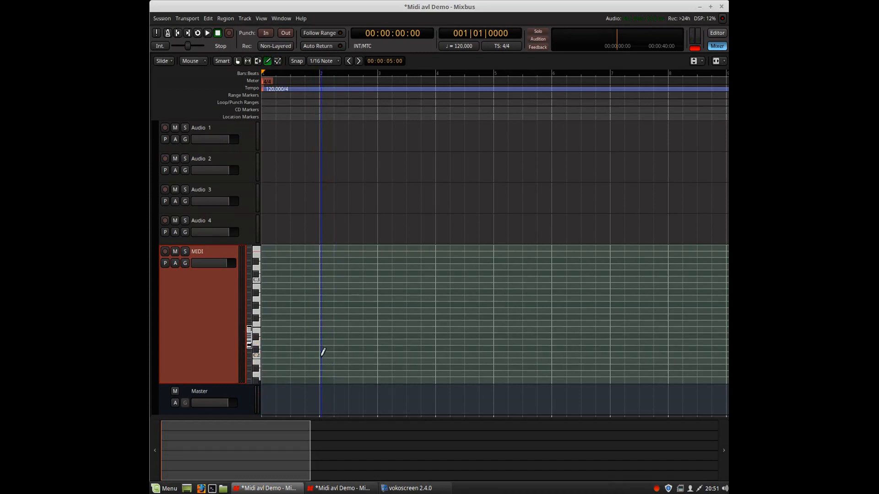
{"action": "left_click", "coordinate": [254, 355]}
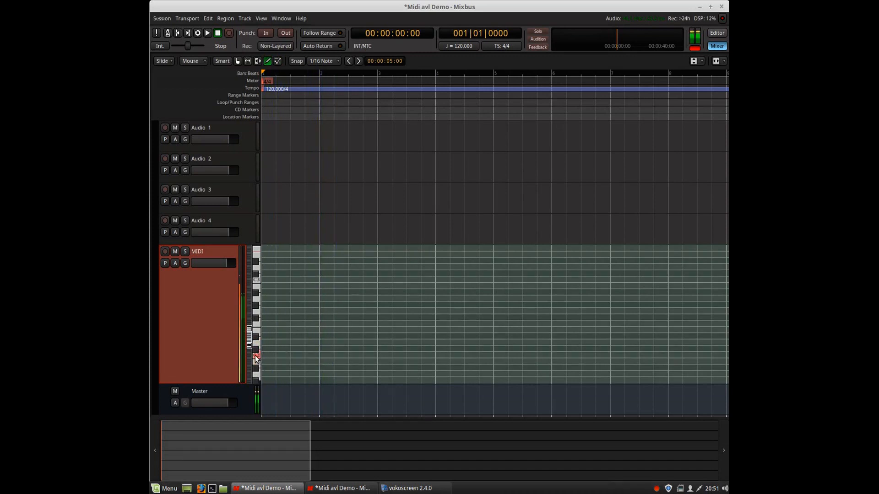
{"action": "left_click_drag", "start_coordinate": [264, 348], "coordinate": [276, 348]}
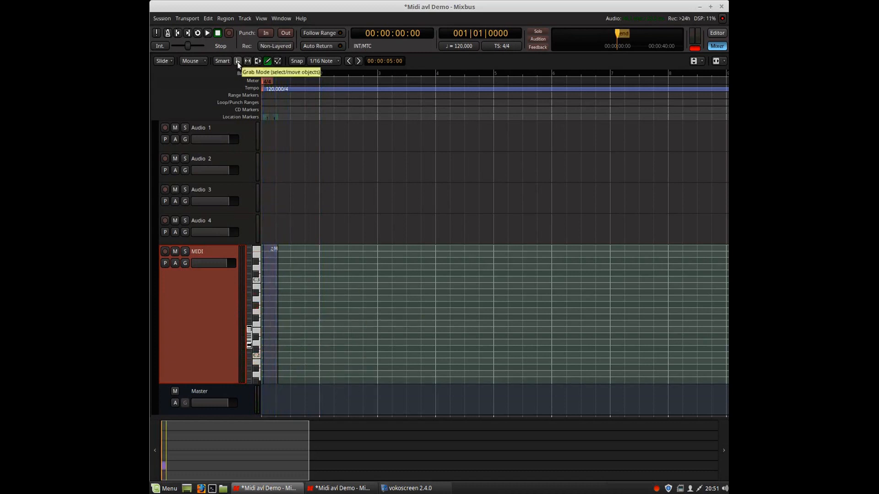
{"action": "left_click", "coordinate": [277, 61]}
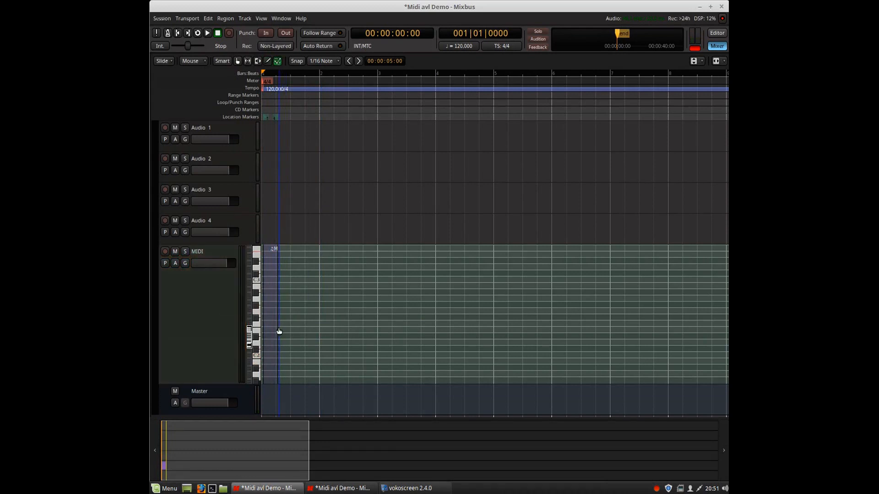
{"action": "left_click", "coordinate": [236, 62]}
{"action": "left_click_drag", "start_coordinate": [277, 323], "coordinate": [484, 347]}
{"action": "left_click_drag", "start_coordinate": [270, 331], "coordinate": [262, 331]}
{"action": "left_click", "coordinate": [304, 195]}
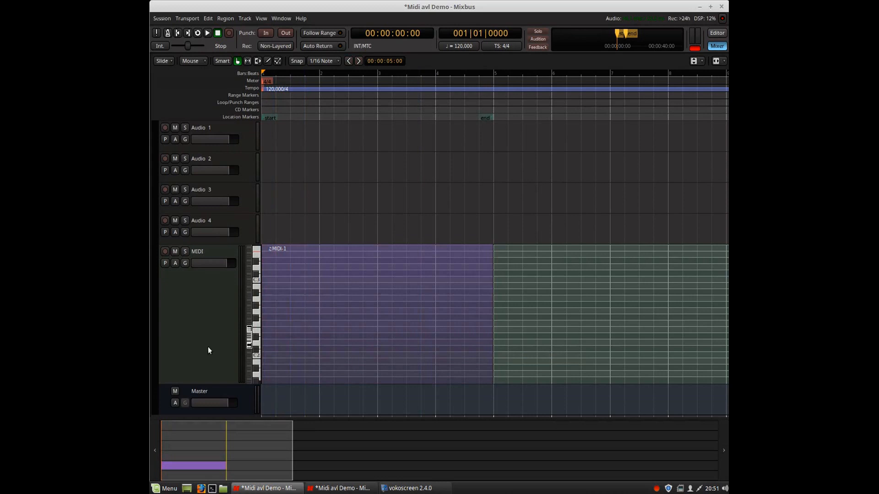
Switch to Draw mode, audition a few drum keys, and set the grid snap to 1/4 Note.
{"action": "left_click", "coordinate": [268, 62]}
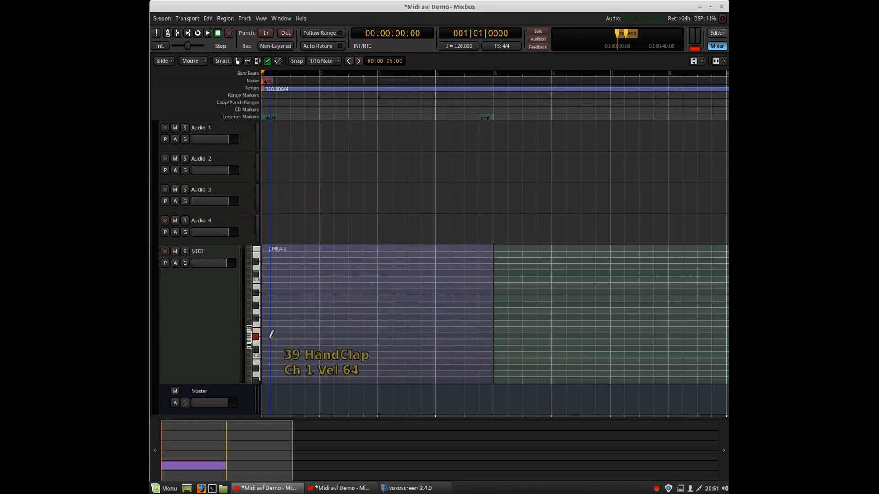
{"action": "left_click", "coordinate": [257, 326]}
{"action": "left_click", "coordinate": [257, 342]}
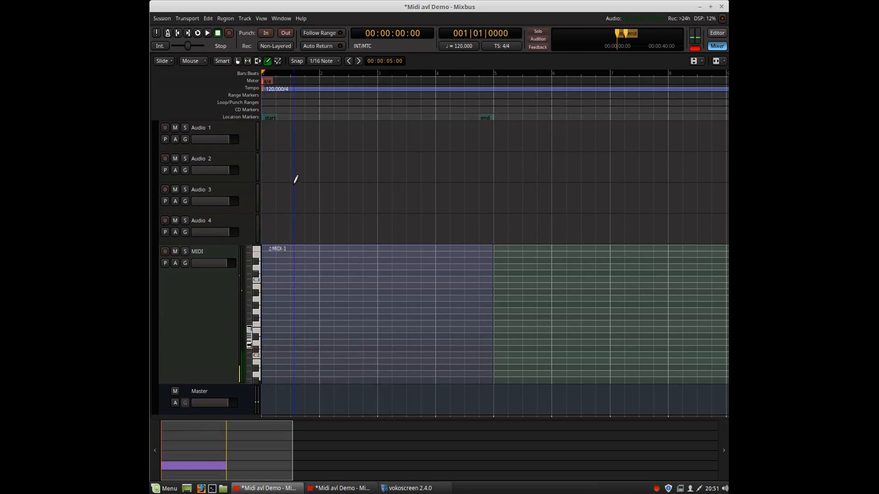
{"action": "left_click", "coordinate": [323, 62]}
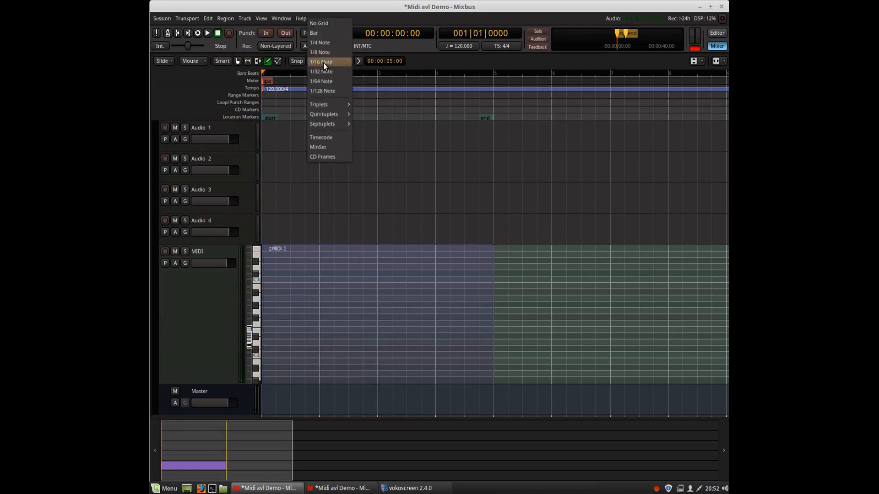
{"action": "left_click", "coordinate": [323, 46]}
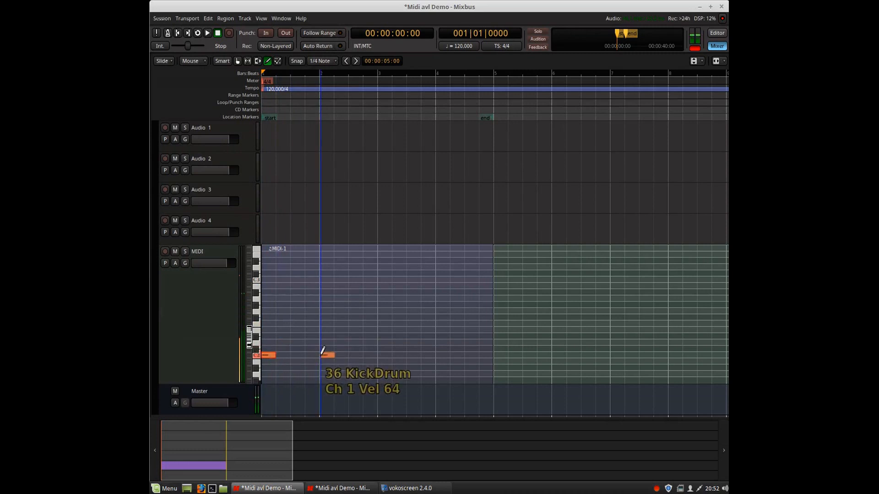
Draw KickDrum notes on several downbeats in the region and play the region back.
{"action": "left_click", "coordinate": [322, 353]}
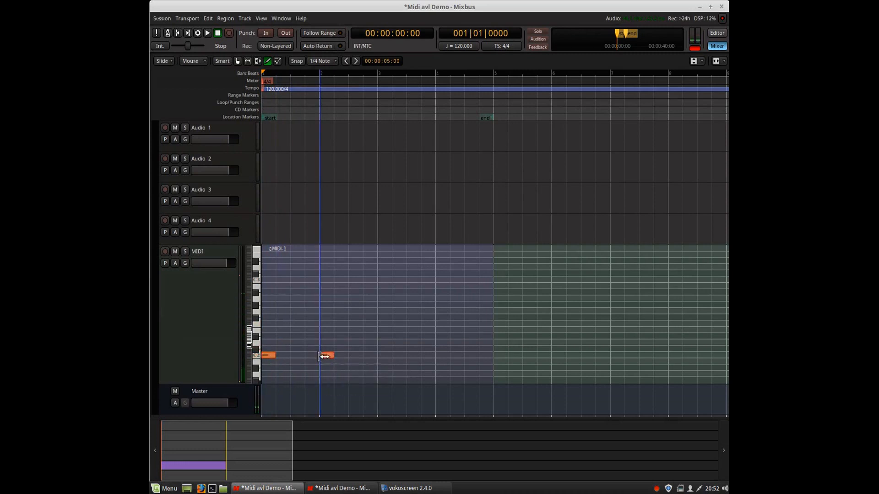
{"action": "left_click", "coordinate": [382, 352]}
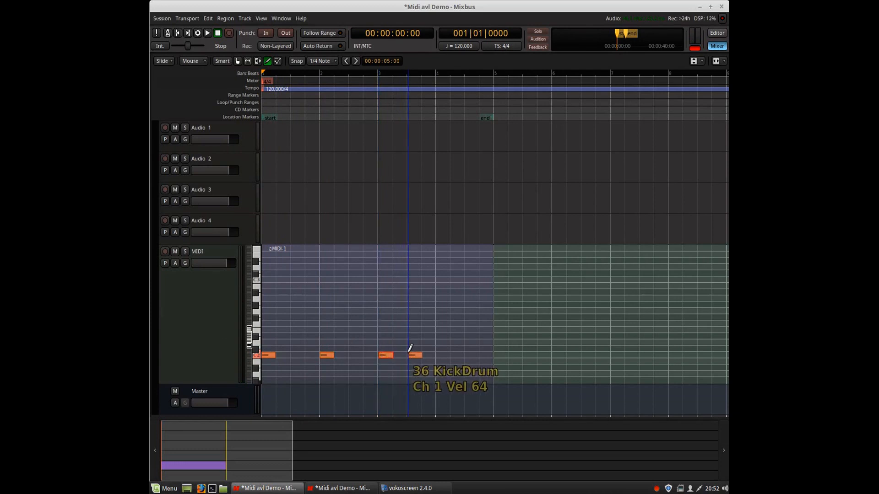
{"action": "left_click", "coordinate": [411, 353]}
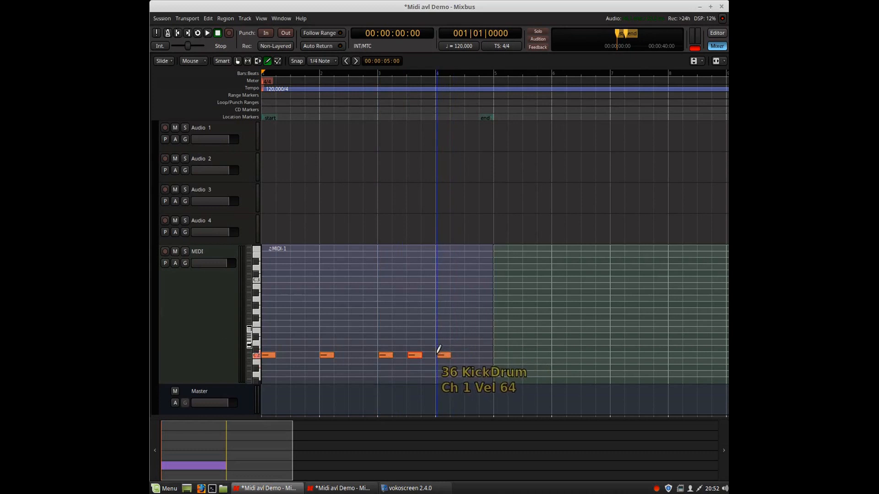
{"action": "left_click", "coordinate": [437, 352]}
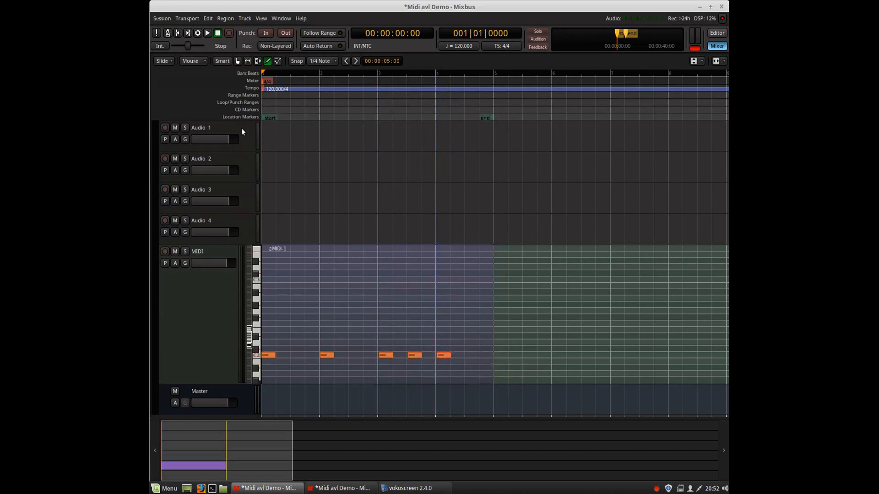
{"action": "left_click", "coordinate": [206, 32]}
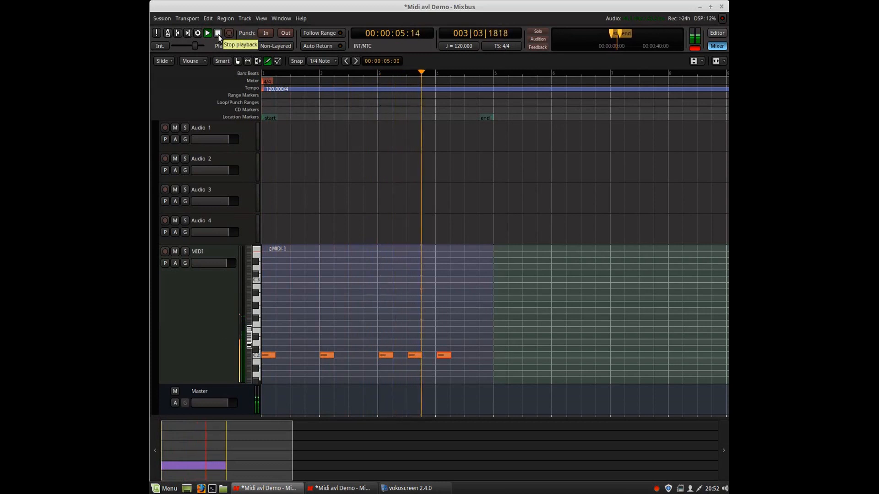
{"action": "left_click", "coordinate": [218, 34]}
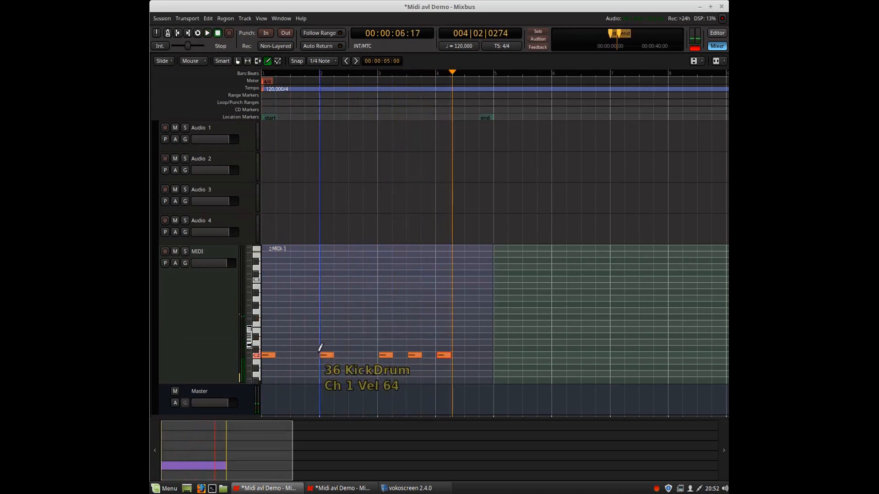
Add KickDrum notes on beat 3 of bars 1 and 2.
{"action": "left_click", "coordinate": [291, 361]}
{"action": "left_click_drag", "start_coordinate": [290, 355], "coordinate": [291, 352]}
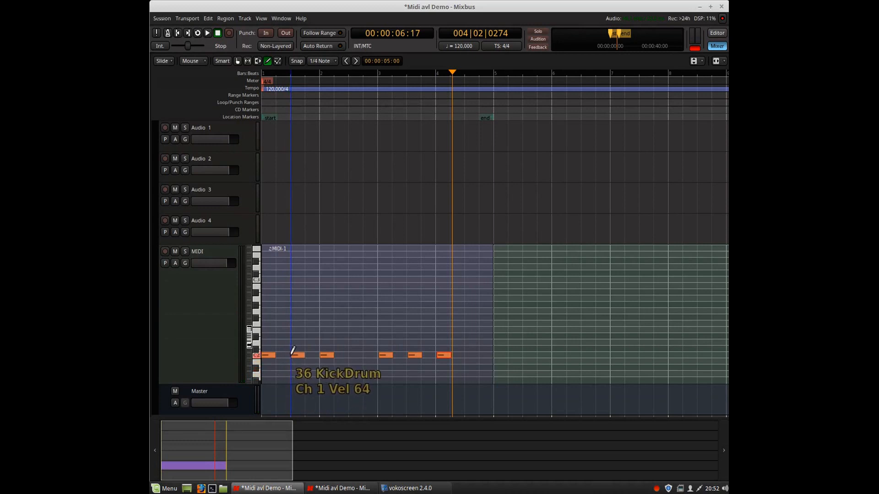
{"action": "left_click", "coordinate": [350, 353]}
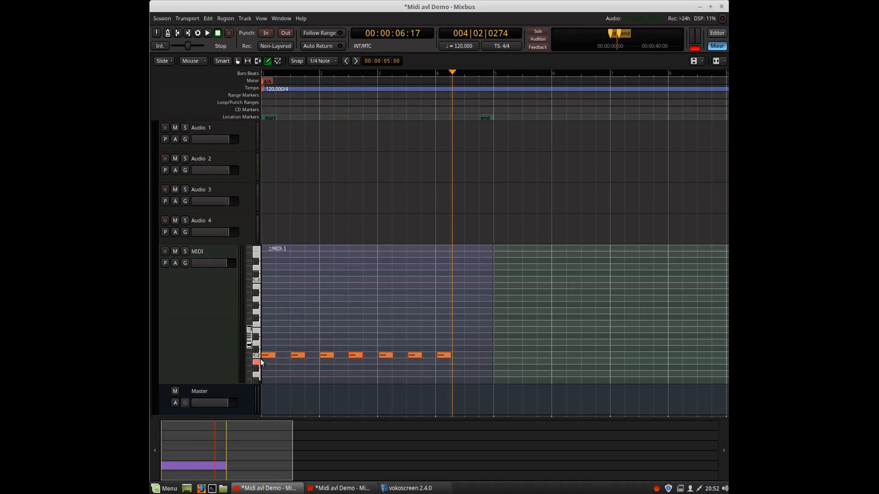
Draw SnareCtr notes on beats 2 and 4 across the first bars of the region.
{"action": "left_click", "coordinate": [275, 336]}
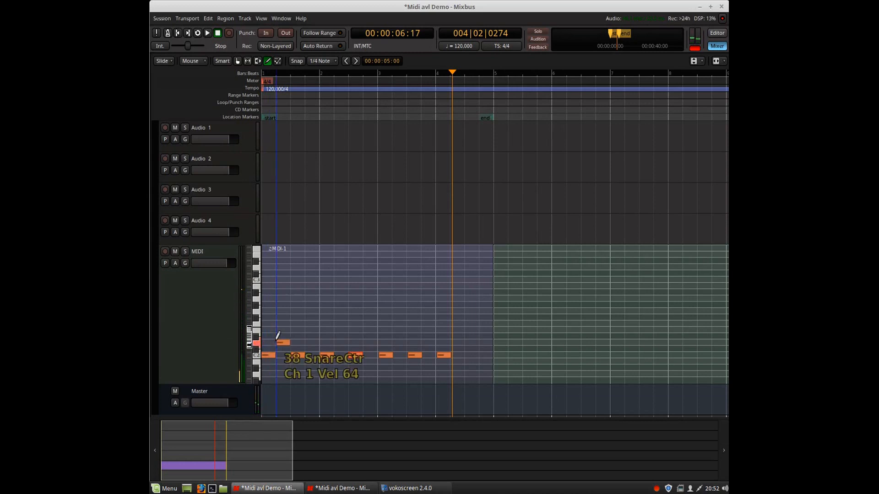
{"action": "left_click", "coordinate": [311, 339]}
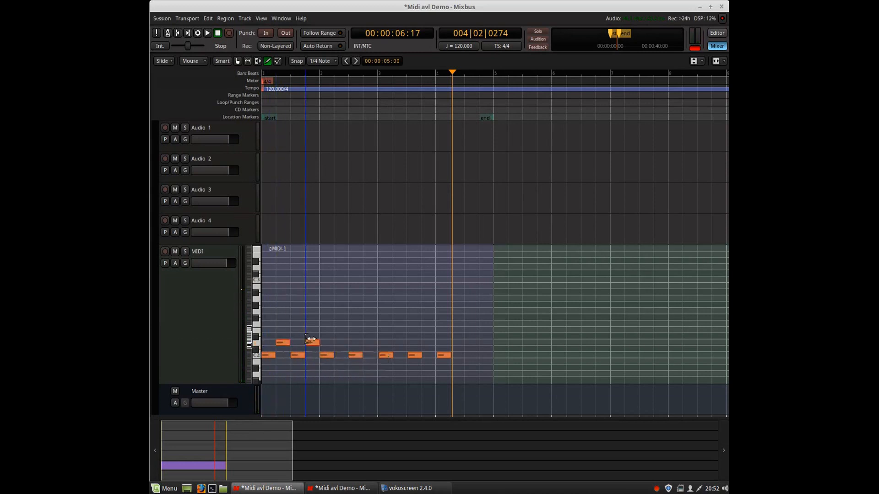
{"action": "left_click", "coordinate": [338, 341]}
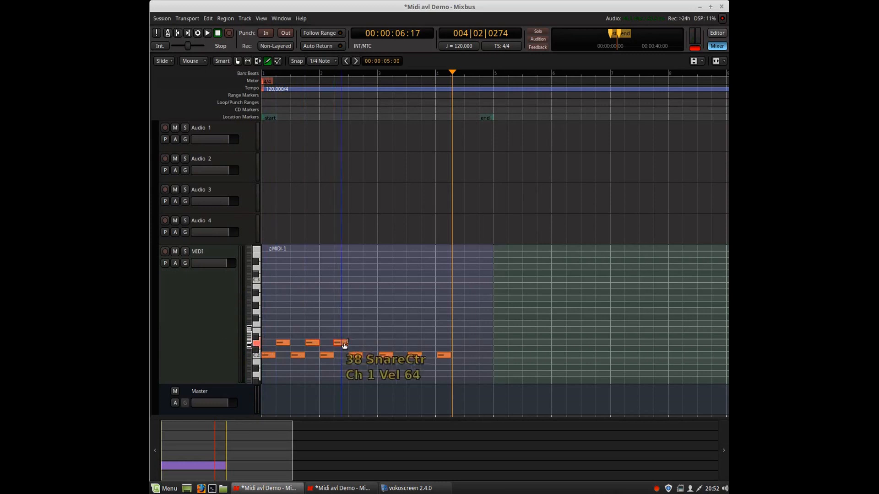
{"action": "left_click", "coordinate": [366, 341]}
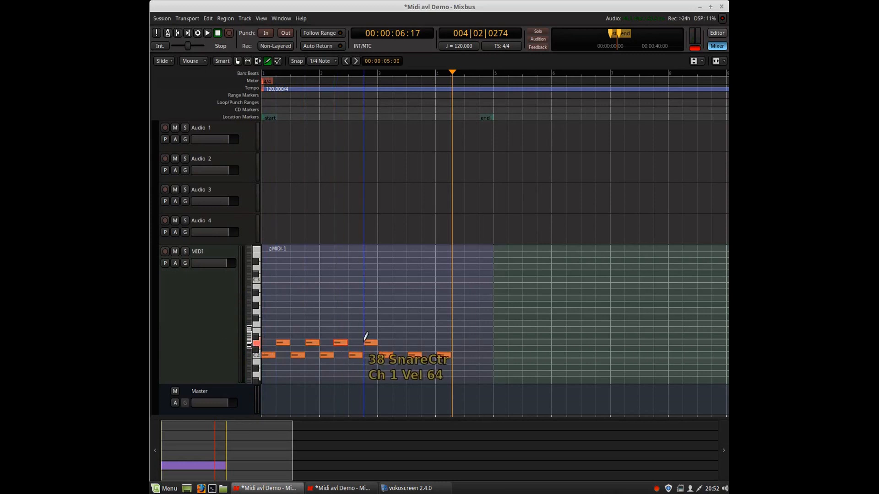
{"action": "left_click", "coordinate": [394, 341]}
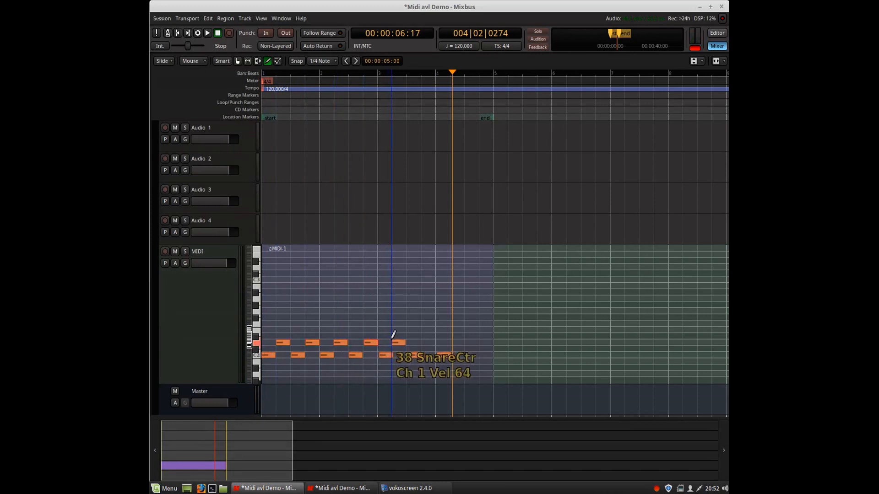
Complete the pattern with SnareCtr notes through bar 4 and a KickDrum note on bar 4's third beat.
{"action": "left_click", "coordinate": [409, 356]}
{"action": "left_click", "coordinate": [423, 336]}
{"action": "left_click_drag", "start_coordinate": [422, 337], "coordinate": [423, 343]}
{"action": "left_click", "coordinate": [439, 356]}
{"action": "left_click", "coordinate": [451, 342]}
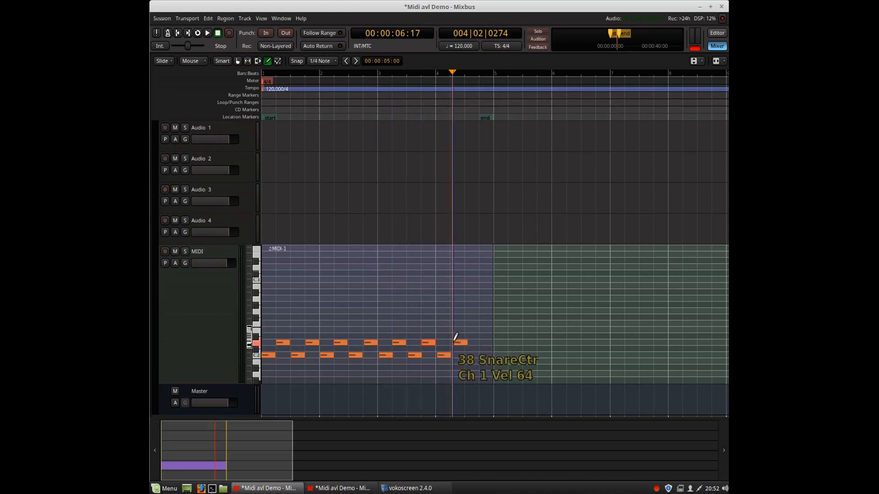
{"action": "left_click", "coordinate": [454, 341]}
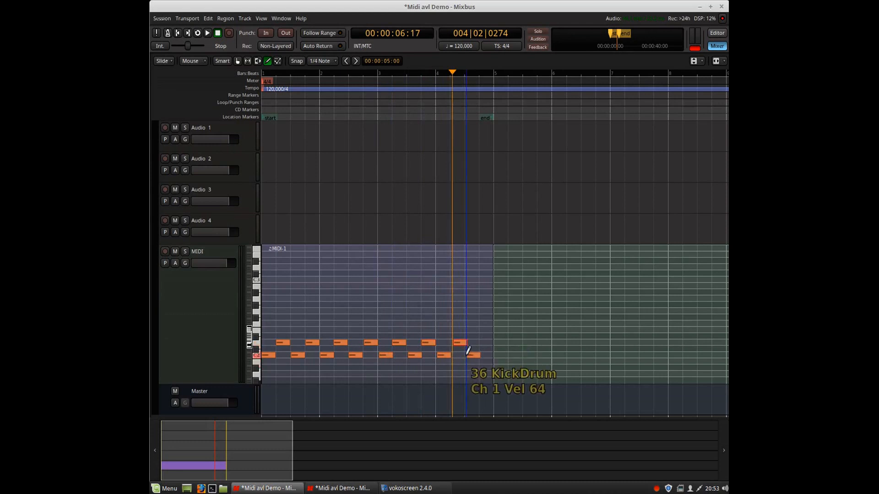
{"action": "left_click", "coordinate": [466, 354]}
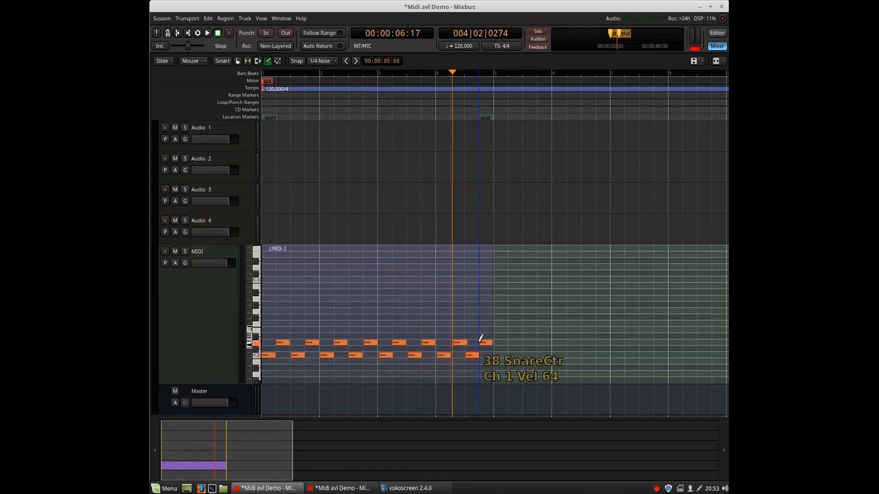
{"action": "left_click", "coordinate": [473, 329]}
Play the drum pattern back from the session start, stop it, and zoom in on the region.
{"action": "left_click", "coordinate": [179, 32]}
{"action": "left_click", "coordinate": [208, 32]}
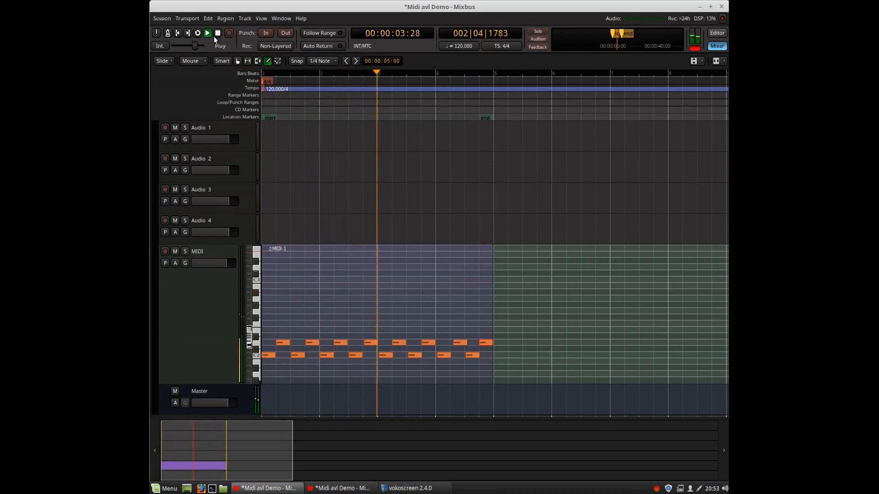
{"action": "left_click", "coordinate": [218, 33]}
{"action": "left_click", "coordinate": [218, 32]}
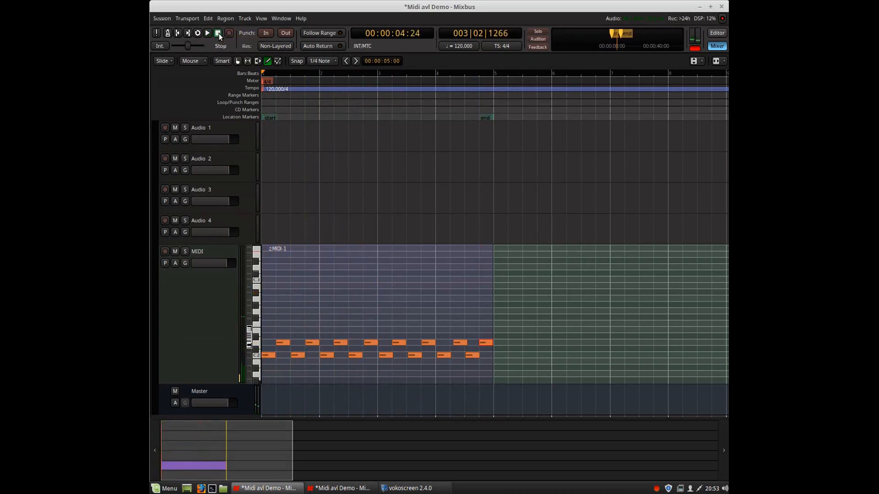
{"action": "key", "text": "equal"}
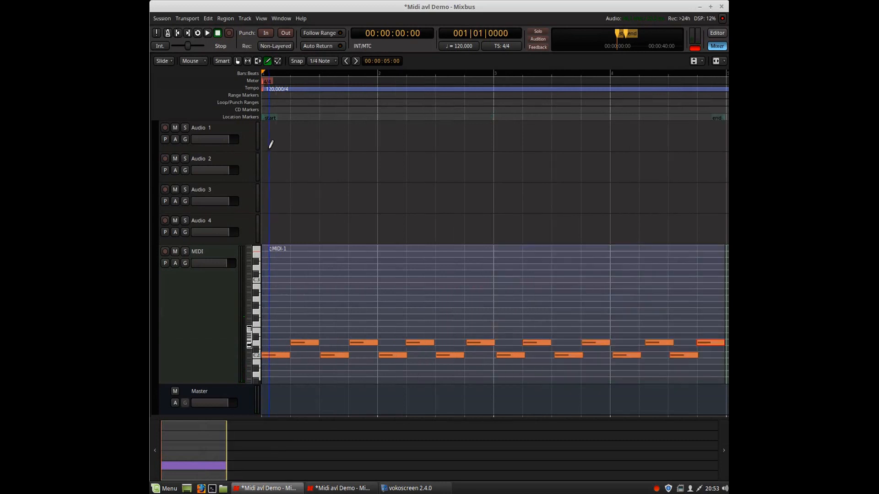
Add an extra KickDrum note just before beat 3 of bar 2.
{"action": "key", "text": "space"}
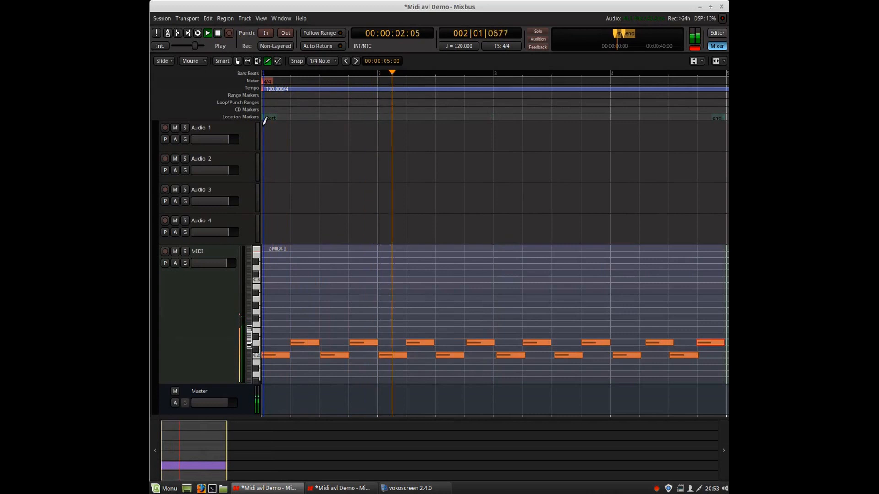
{"action": "left_click", "coordinate": [409, 353]}
{"action": "left_click_drag", "start_coordinate": [410, 347], "coordinate": [424, 348]}
{"action": "left_click", "coordinate": [422, 353]}
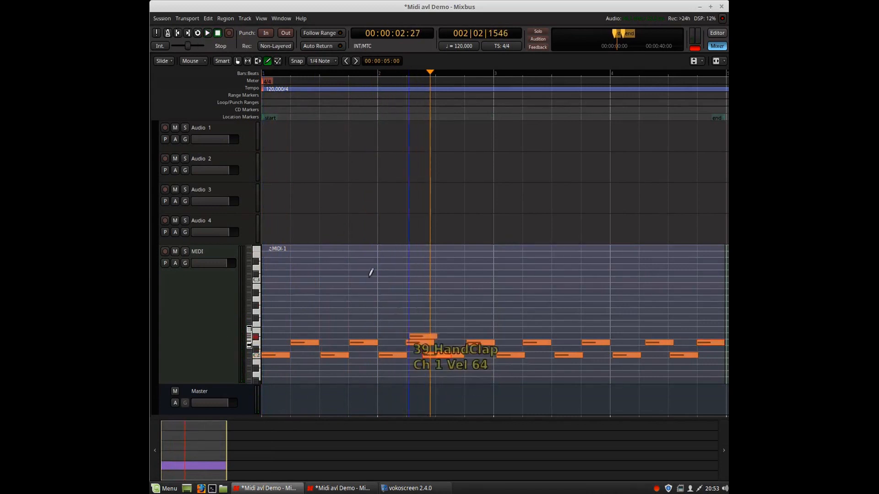
Play the pattern from the session start, stop it, and zoom in on the region.
{"action": "key", "text": "Home"}
{"action": "key", "text": "space"}
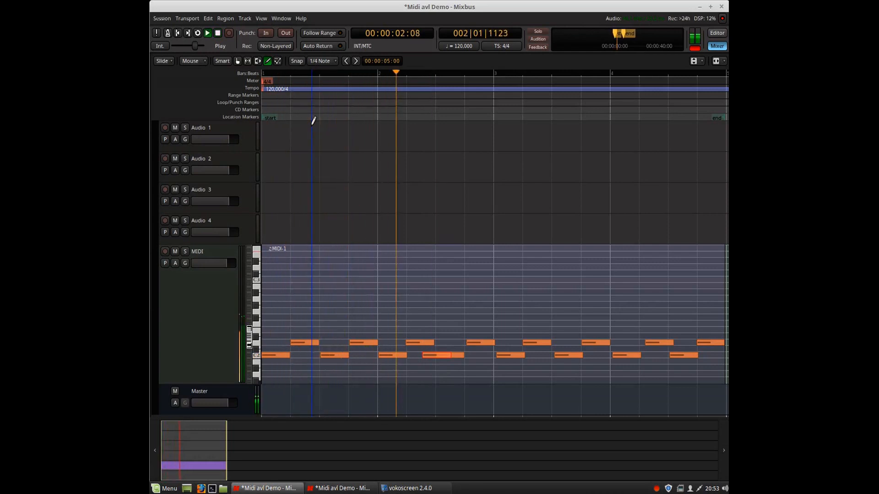
{"action": "key", "text": "space"}
{"action": "scroll", "coordinate": [428, 228], "scroll_direction": "up", "scroll_amount": 1}
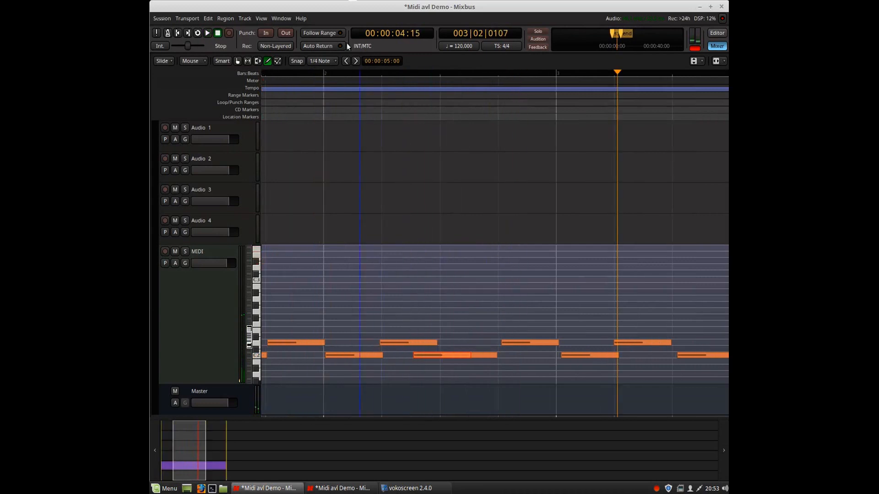
Set the grid to 1/8 Note and reposition the extra kick note onto the eighth-note grid.
{"action": "left_click", "coordinate": [320, 62]}
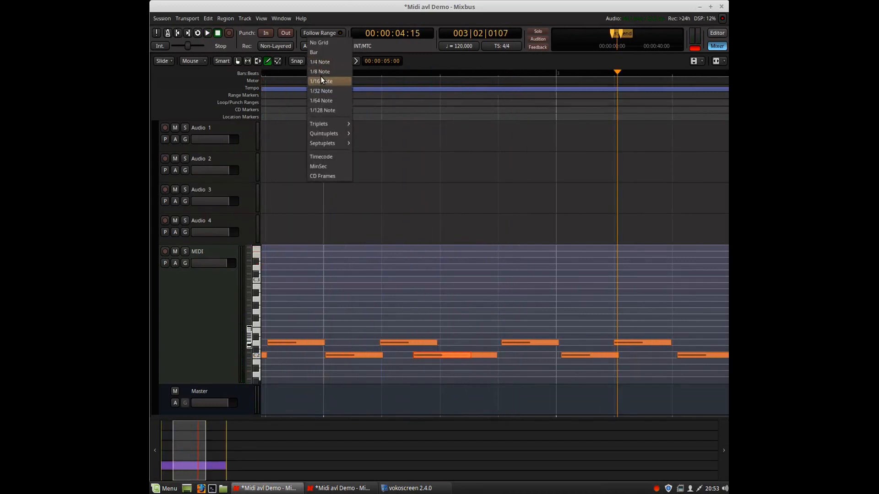
{"action": "left_click", "coordinate": [322, 76]}
{"action": "left_click", "coordinate": [434, 361]}
{"action": "mouse_move", "coordinate": [433, 359]}
{"action": "left_mouse_down"}
{"action": "mouse_move", "coordinate": [455, 360]}
{"action": "mouse_move", "coordinate": [439, 362]}
{"action": "left_mouse_up"}
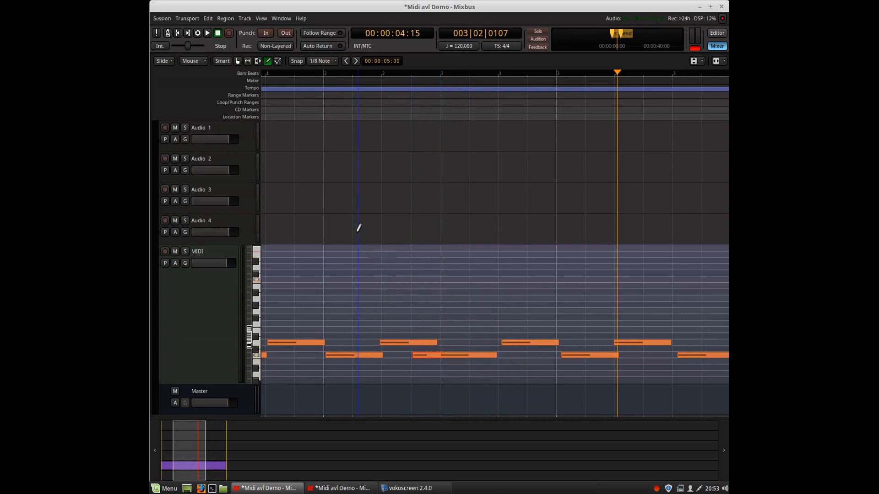
Draw a row of eighth-note FloorTomEdge/Alt notes across the whole of bar 1.
{"action": "key", "text": "Home"}
{"action": "key", "text": "space"}
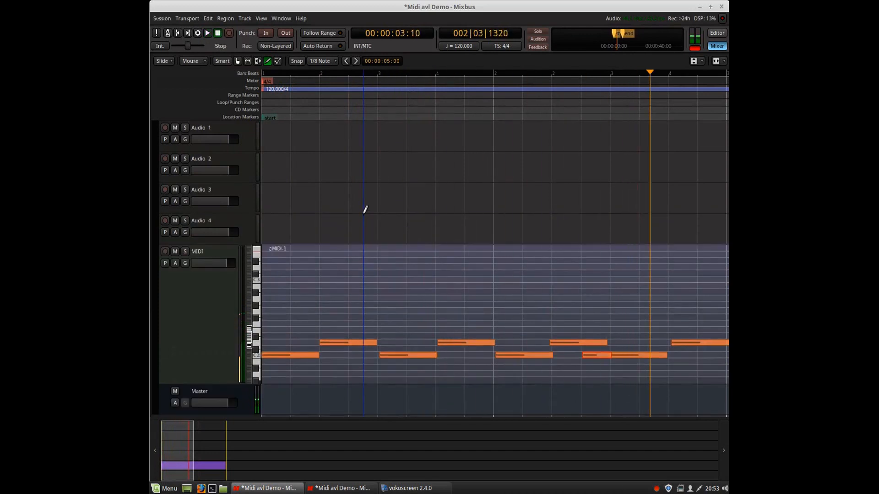
{"action": "left_click", "coordinate": [266, 311]}
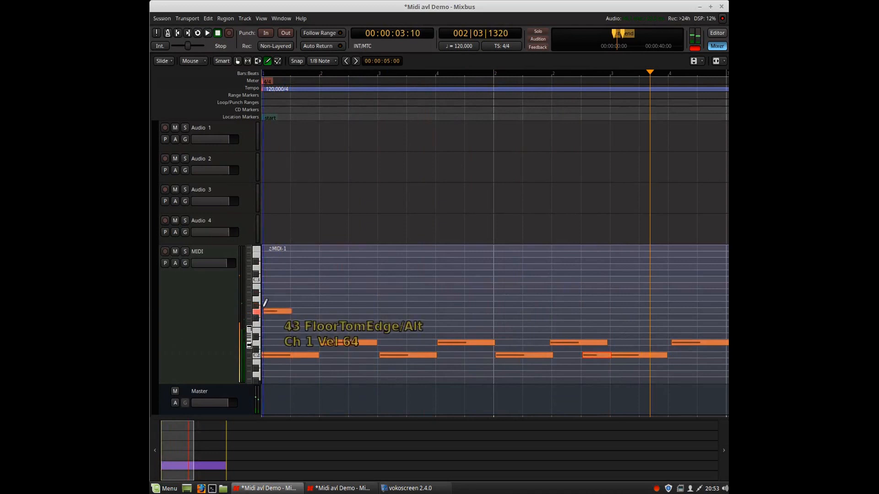
{"action": "left_click", "coordinate": [293, 311]}
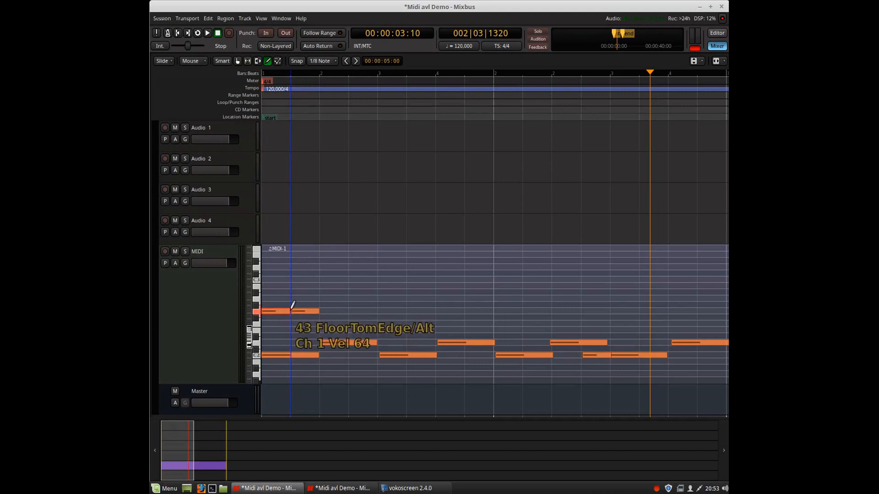
{"action": "left_click", "coordinate": [325, 311]}
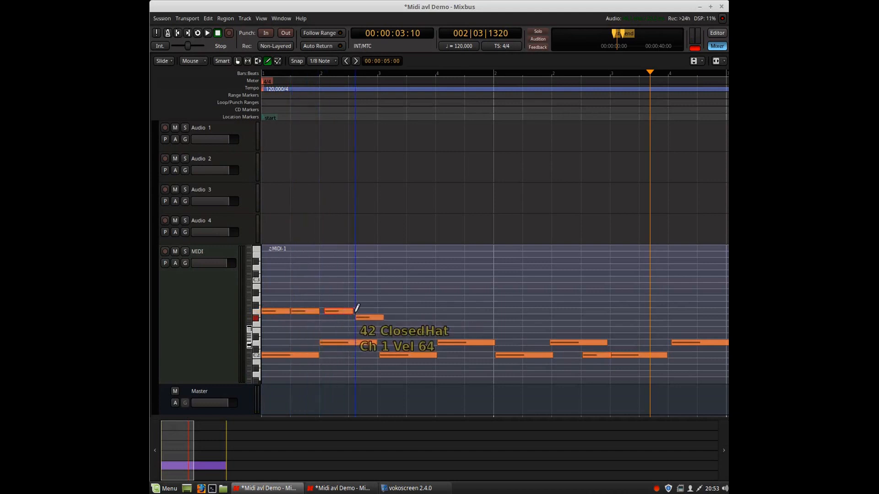
{"action": "mouse_move", "coordinate": [346, 312]}
{"action": "left_mouse_down"}
{"action": "mouse_move", "coordinate": [339, 315]}
{"action": "mouse_move", "coordinate": [359, 313]}
{"action": "left_mouse_up"}
{"action": "left_click", "coordinate": [381, 310]}
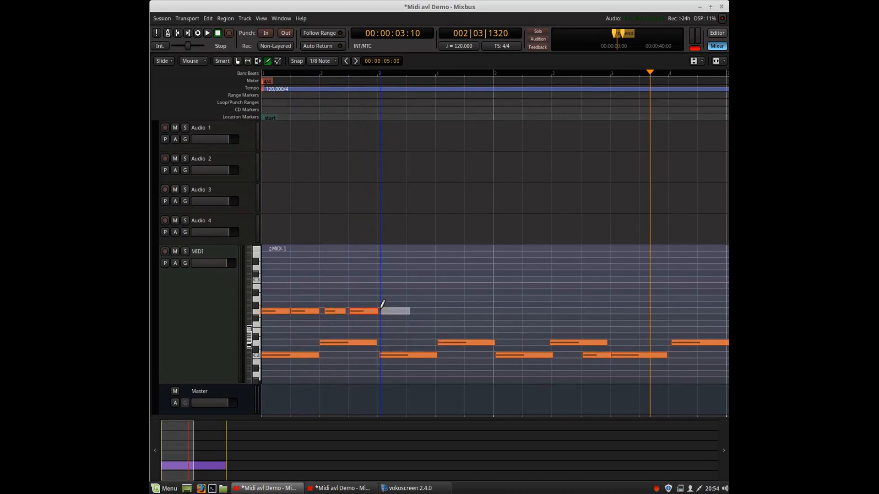
{"action": "left_click", "coordinate": [414, 310]}
{"action": "left_click", "coordinate": [446, 310]}
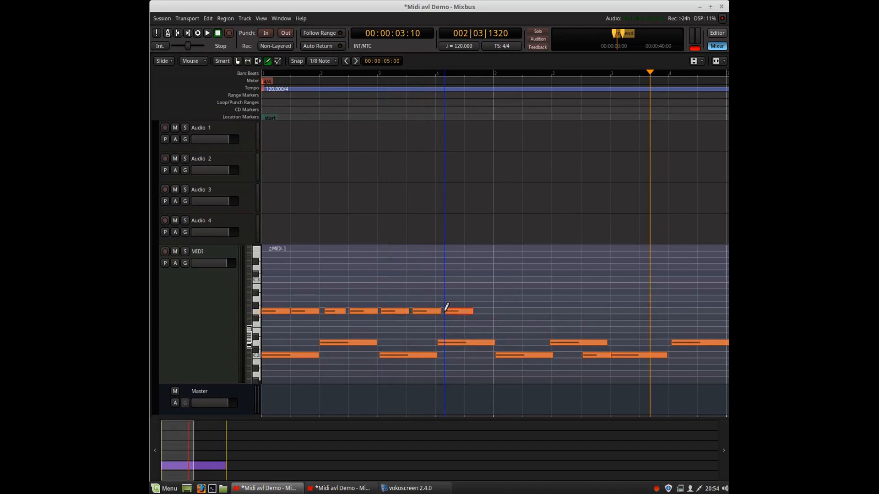
{"action": "left_click", "coordinate": [479, 307]}
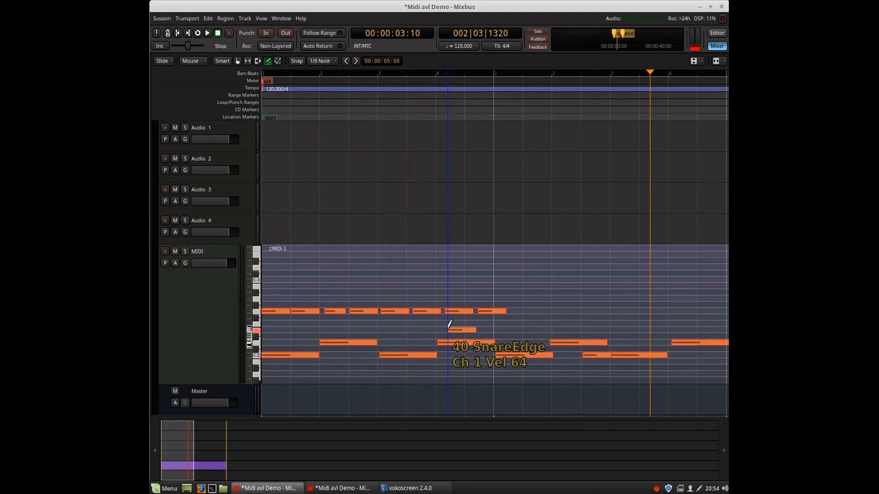
Quantize the note starts to the main grid.
{"action": "right_click", "coordinate": [282, 312]}
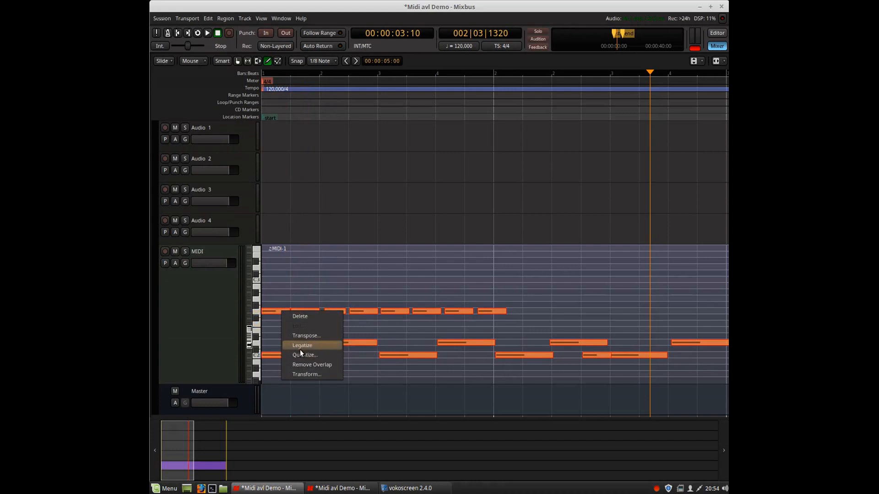
{"action": "left_click", "coordinate": [312, 355]}
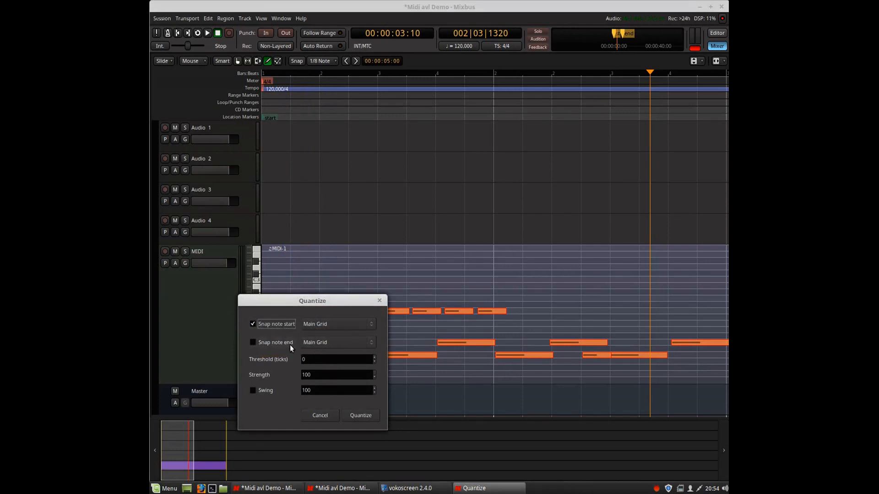
{"action": "left_click", "coordinate": [348, 415]}
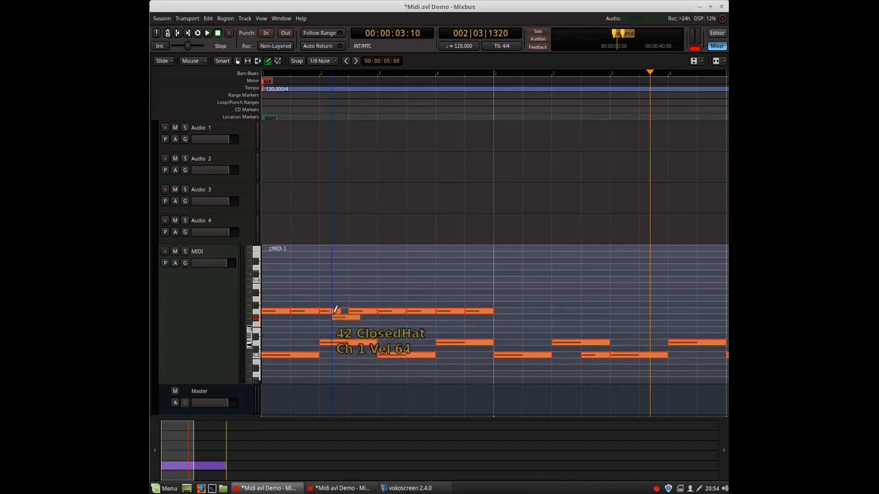
Select the eighth-note row and transpose it down one step to ClosedHat.
{"action": "left_click", "coordinate": [178, 34]}
{"action": "left_click", "coordinate": [207, 34]}
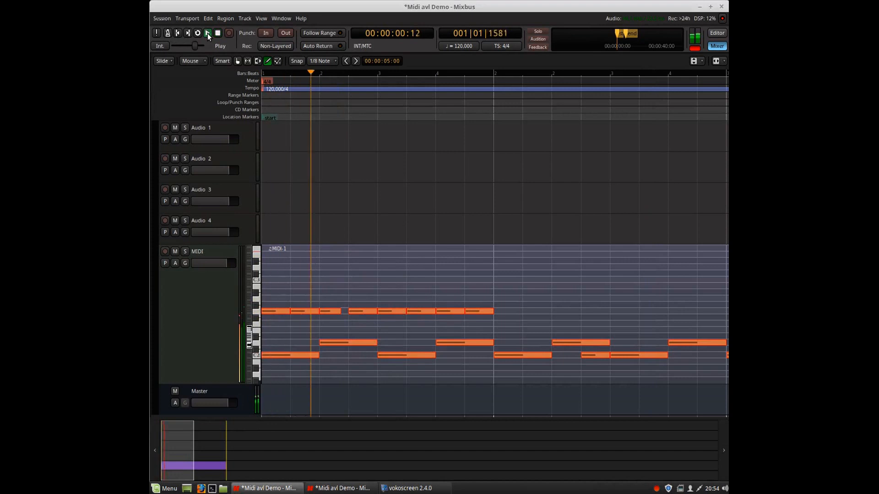
{"action": "left_click", "coordinate": [258, 309]}
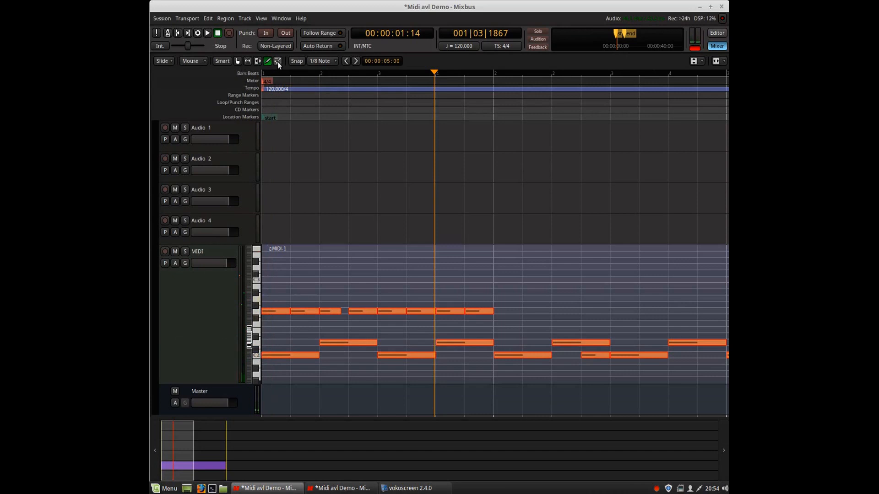
{"action": "left_click_drag", "start_coordinate": [496, 322], "coordinate": [269, 295]}
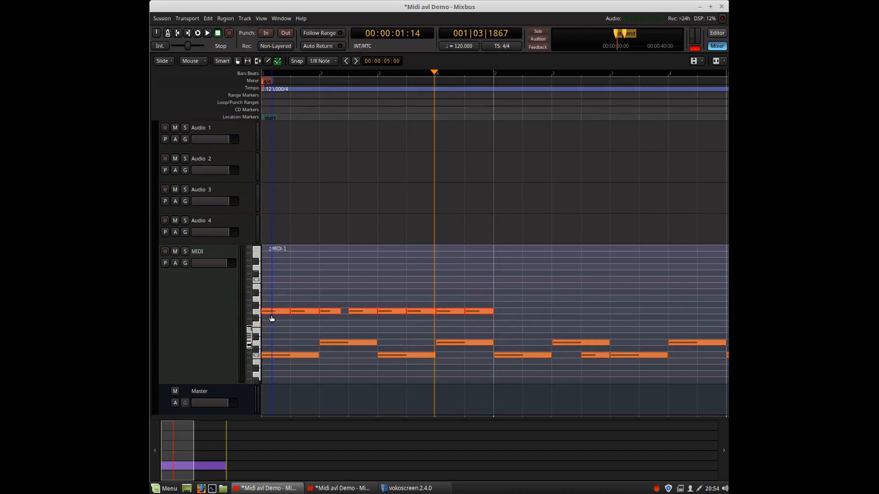
{"action": "key", "text": "Down"}
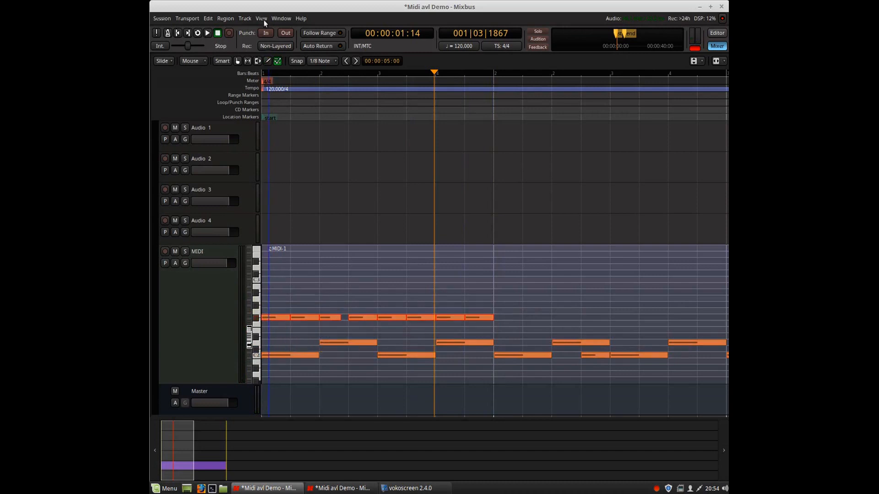
Play the pattern from the session start and stop it.
{"action": "key", "text": "Home"}
{"action": "key", "text": "space"}
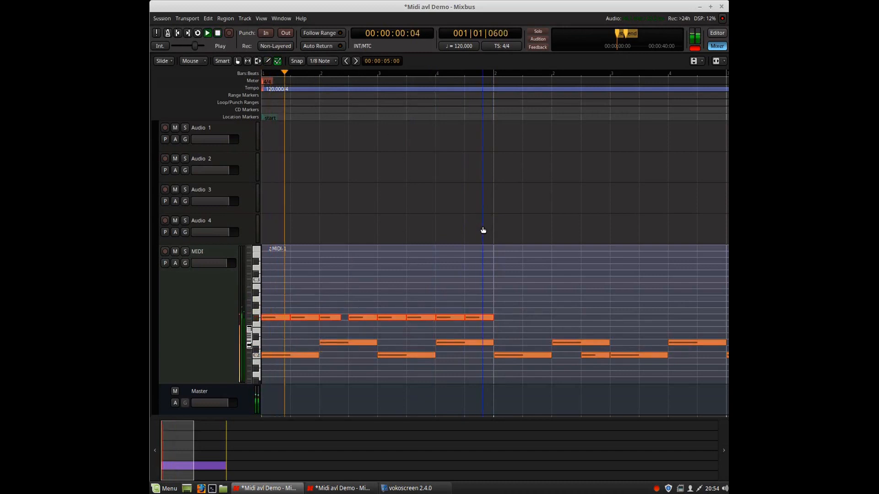
{"action": "key", "text": "space"}
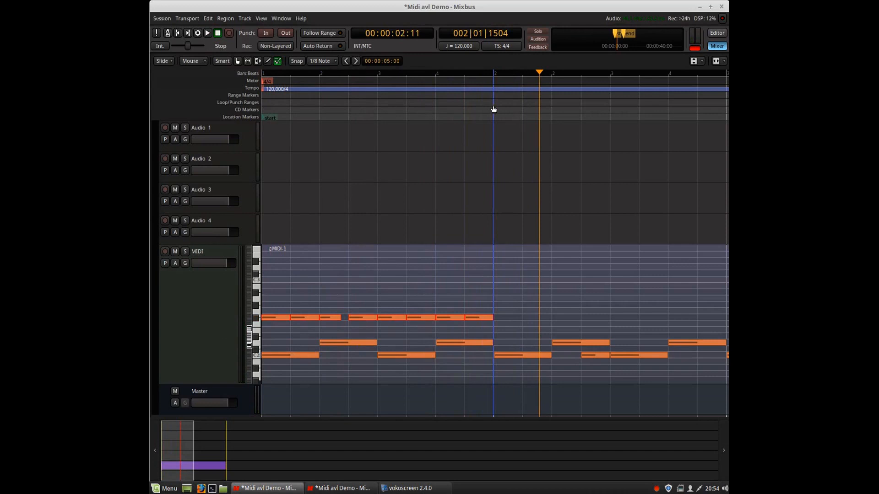
Split the MIDI region at the start of bar 2 and delete the part after the split.
{"action": "left_click", "coordinate": [237, 61]}
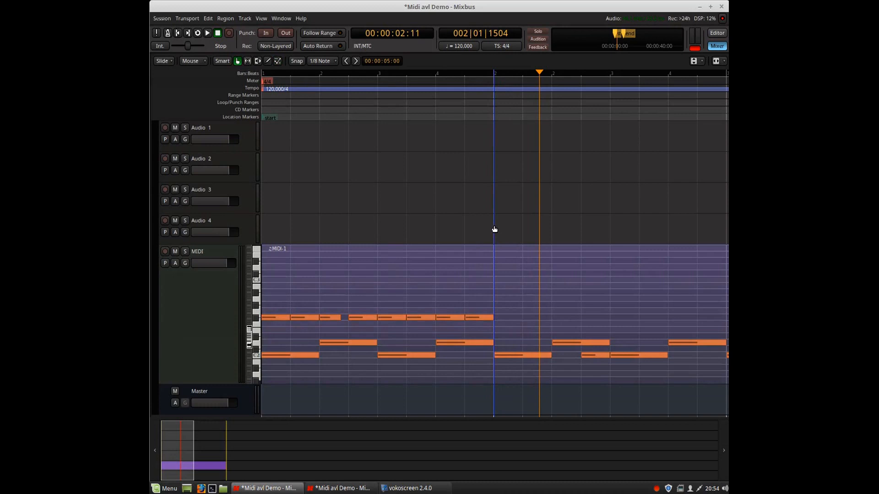
{"action": "left_click", "coordinate": [491, 253]}
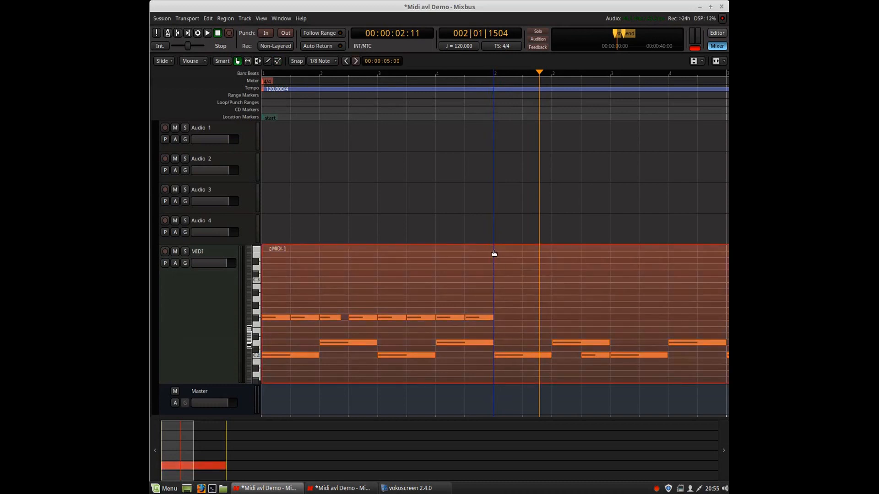
{"action": "key", "text": "s"}
{"action": "left_click", "coordinate": [518, 281]}
{"action": "key", "text": "Delete"}
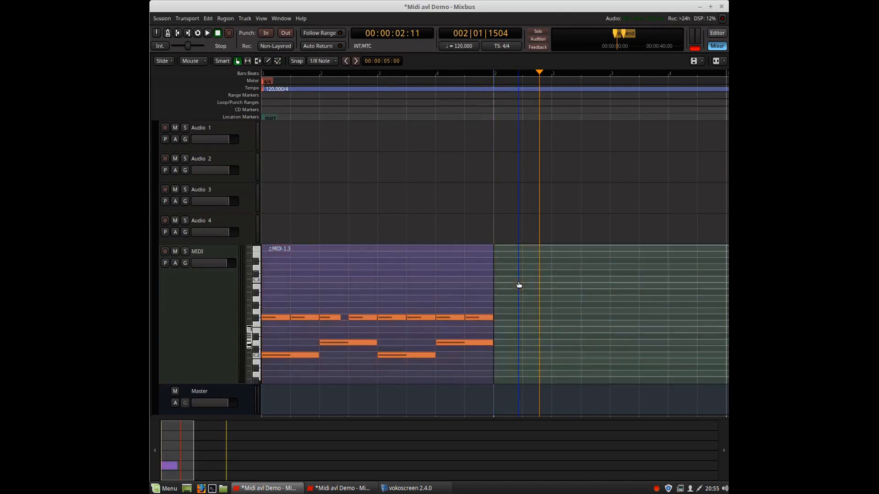
Delete the one-bar region, then undo the deletion.
{"action": "left_click", "coordinate": [382, 276]}
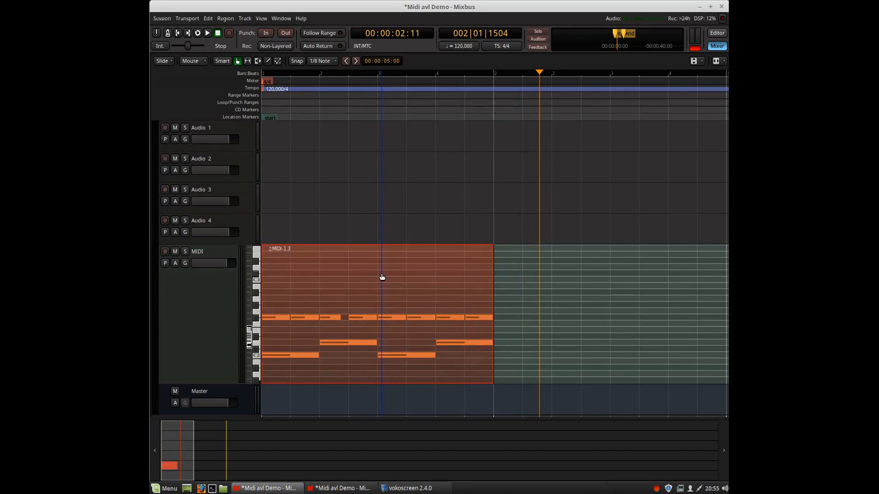
{"action": "key", "text": "Delete"}
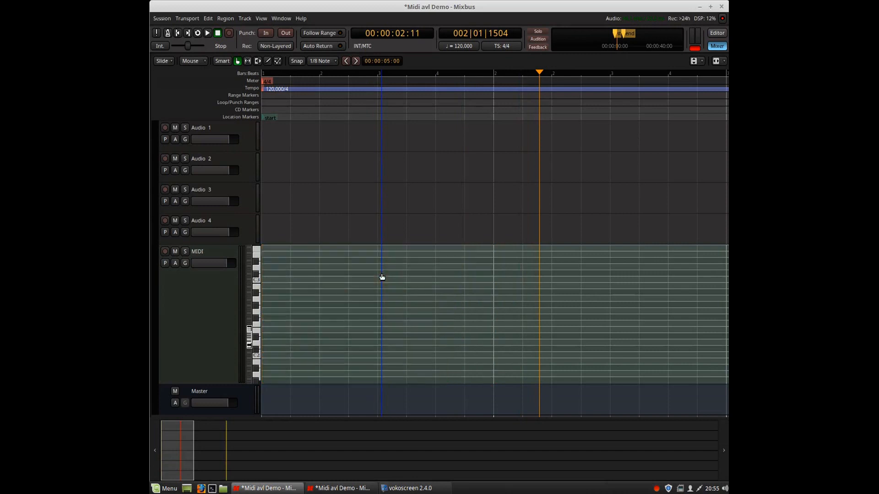
{"action": "key", "text": "ctrl+z"}
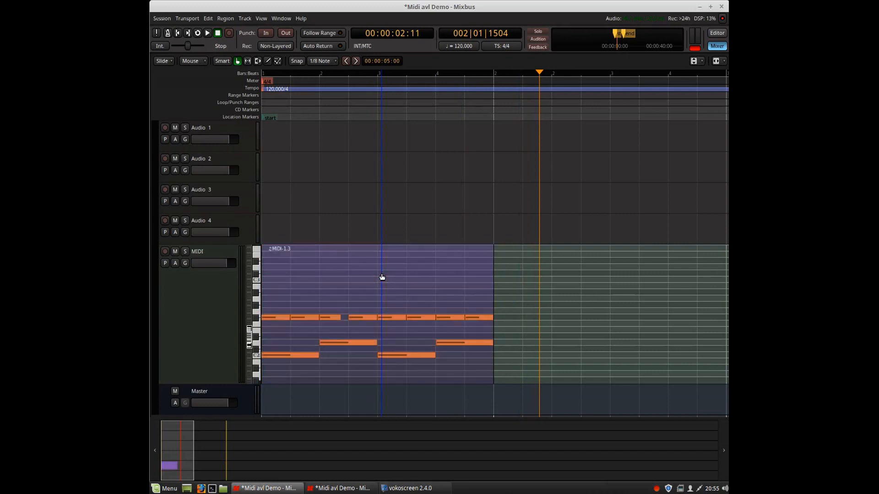
Duplicate the one-bar region and move the last copy so it sits directly after the second one.
{"action": "key", "text": "End"}
{"action": "key", "text": "Home"}
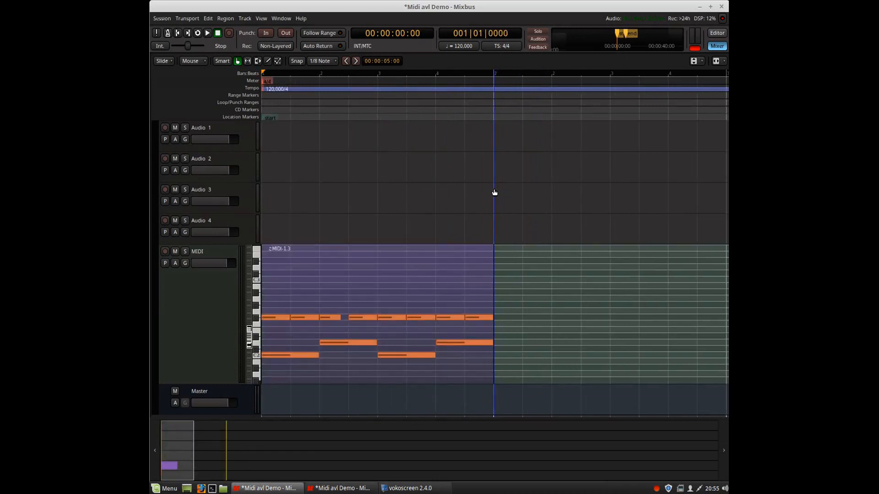
{"action": "key", "text": "alt+d"}
{"action": "scroll", "coordinate": [484, 190], "scroll_direction": "down", "scroll_amount": 1}
{"action": "scroll", "coordinate": [484, 189], "scroll_direction": "up", "scroll_amount": 1}
{"action": "scroll", "coordinate": [459, 111], "scroll_direction": "down", "scroll_amount": 1}
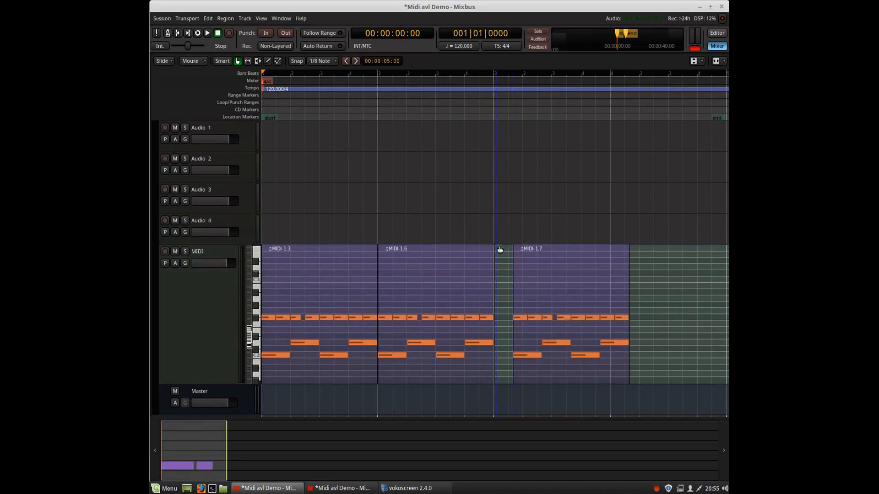
{"action": "left_click_drag", "start_coordinate": [542, 267], "coordinate": [523, 268]}
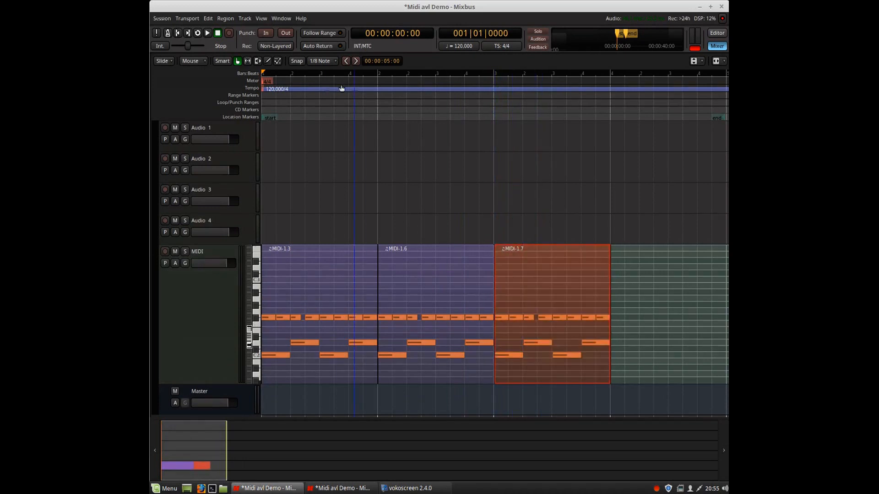
Turn snapping on, copy a region and paste it as a fourth bar aligned after the third region.
{"action": "left_click", "coordinate": [294, 62]}
{"action": "left_click", "coordinate": [452, 276]}
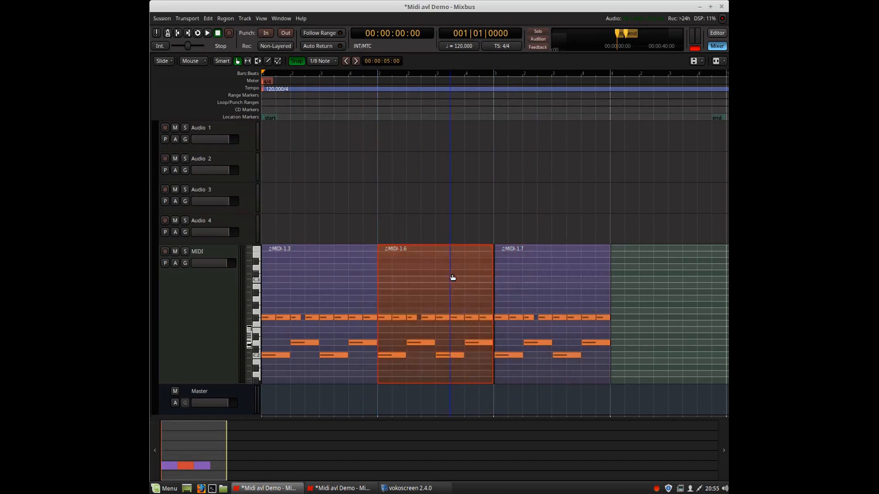
{"action": "left_click", "coordinate": [515, 266]}
{"action": "left_click", "coordinate": [619, 271]}
{"action": "key", "text": "ctrl+v"}
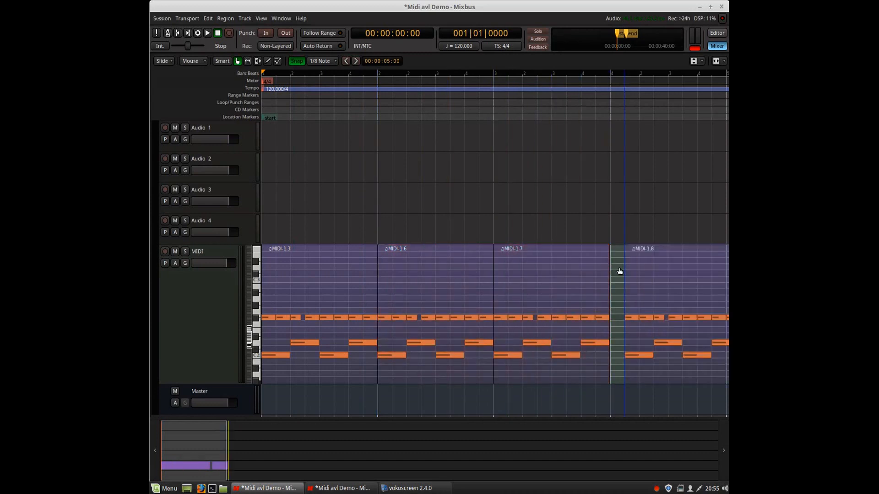
{"action": "left_click_drag", "start_coordinate": [660, 272], "coordinate": [649, 276]}
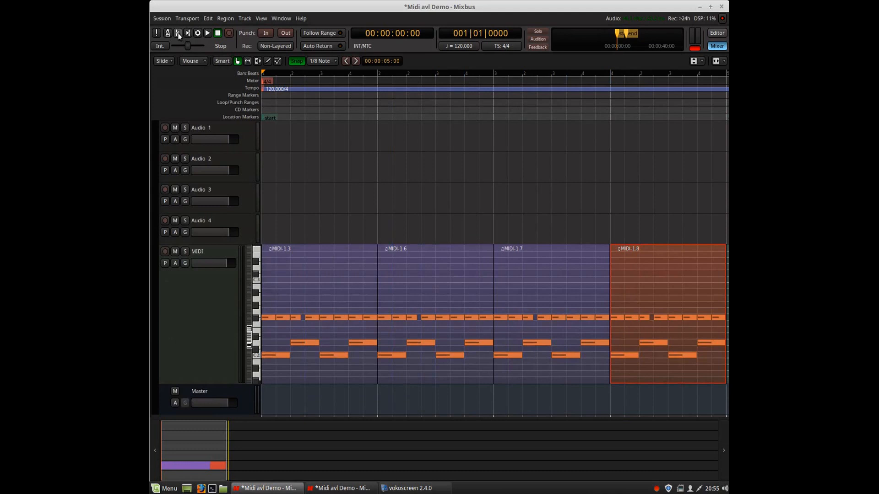
Play the four-bar drum loop from the start and stop it.
{"action": "left_click", "coordinate": [207, 33]}
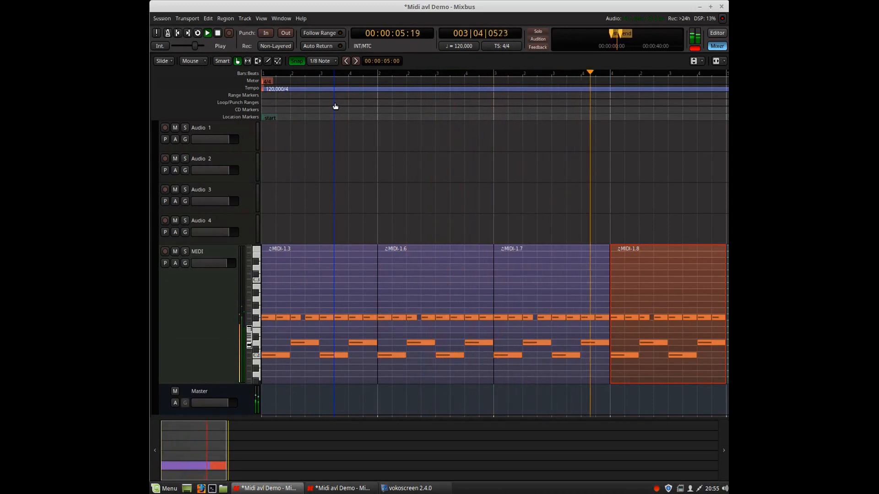
{"action": "left_click", "coordinate": [218, 33]}
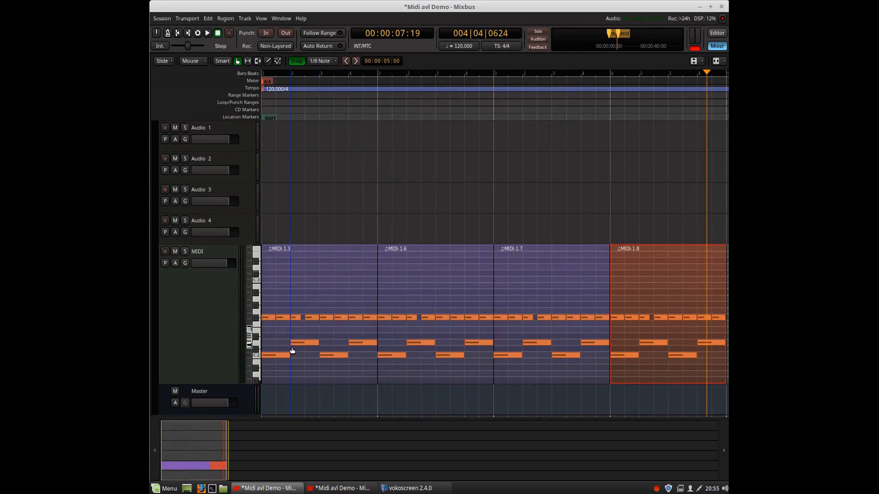
{"action": "key", "text": "Home"}
{"action": "key", "text": "space"}
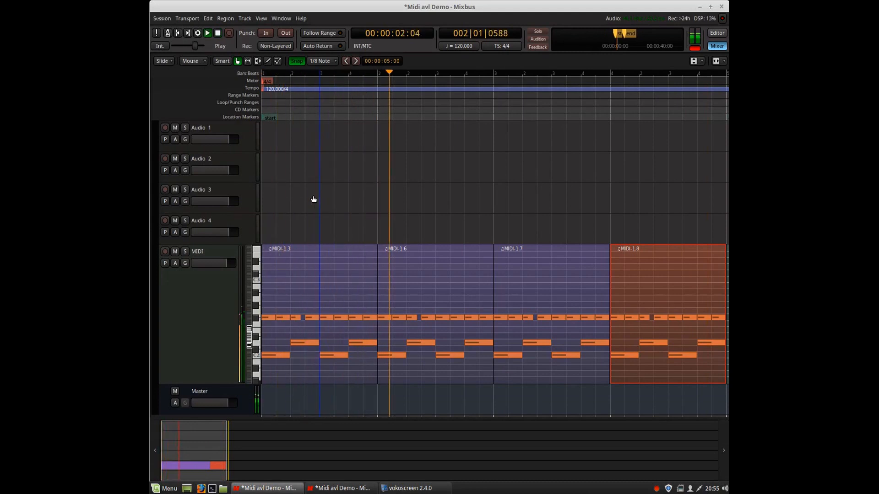
{"action": "key", "text": "space"}
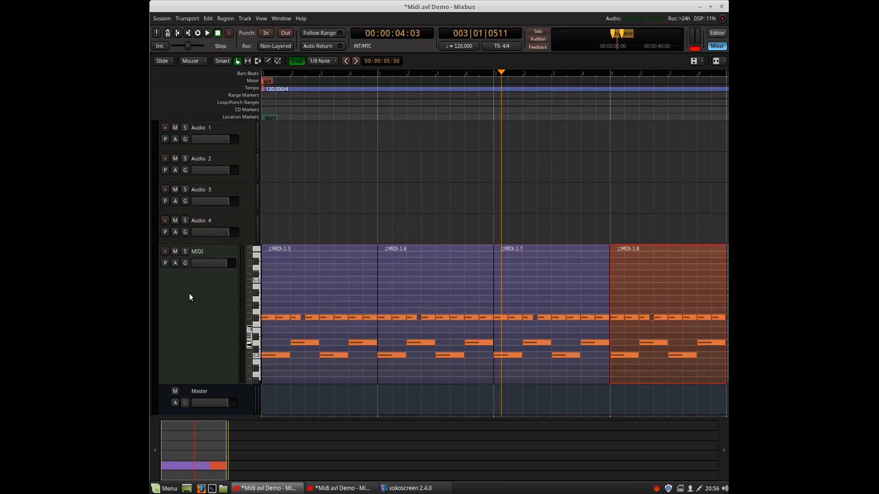
Open the Red Zeppelin Drumkit plugin window from the MIDI track's strip in the mixer.
{"action": "left_click", "coordinate": [342, 488]}
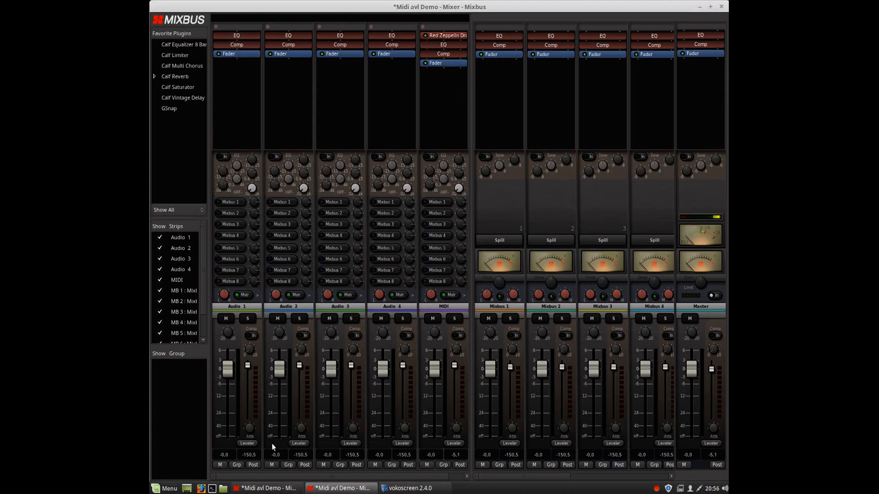
{"action": "scroll", "coordinate": [373, 481], "scroll_direction": "right", "scroll_amount": 1}
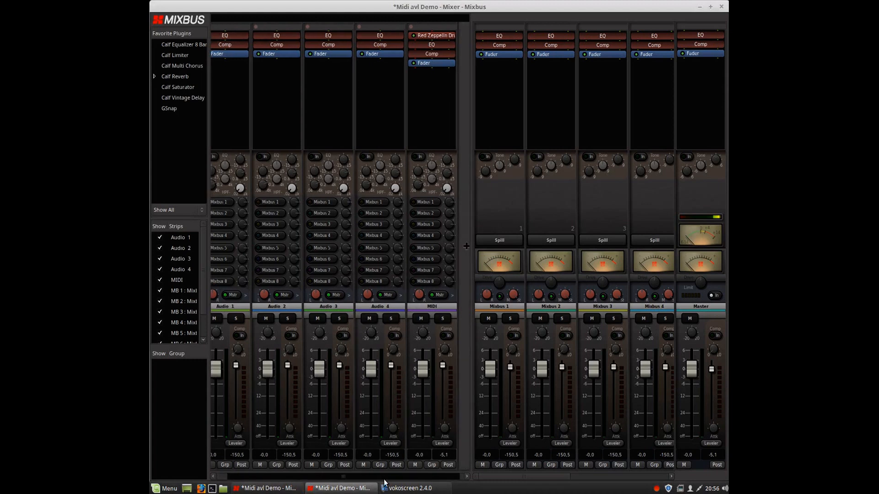
{"action": "double_click", "coordinate": [437, 37]}
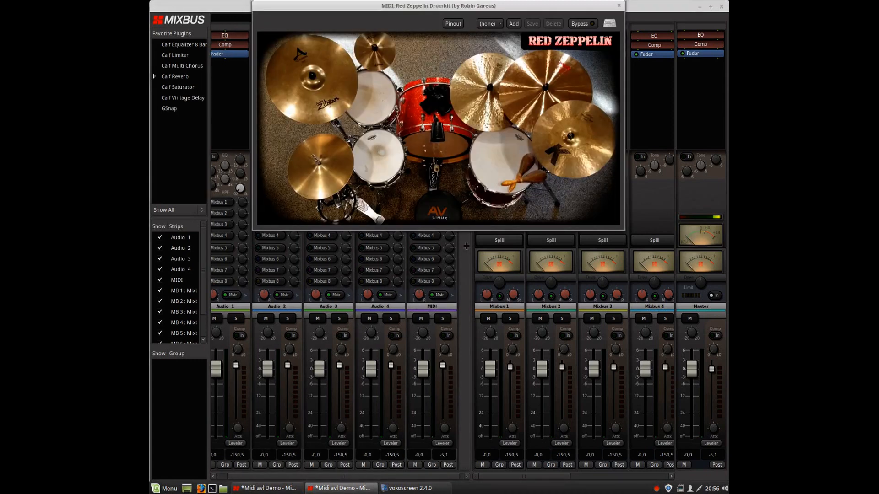
Play the four-bar drum loop from the start with the drumkit window in front, stop it, and close the plugin window.
{"action": "left_click", "coordinate": [270, 487]}
{"action": "left_click_drag", "start_coordinate": [334, 9], "coordinate": [408, 90]}
{"action": "key", "text": "Home"}
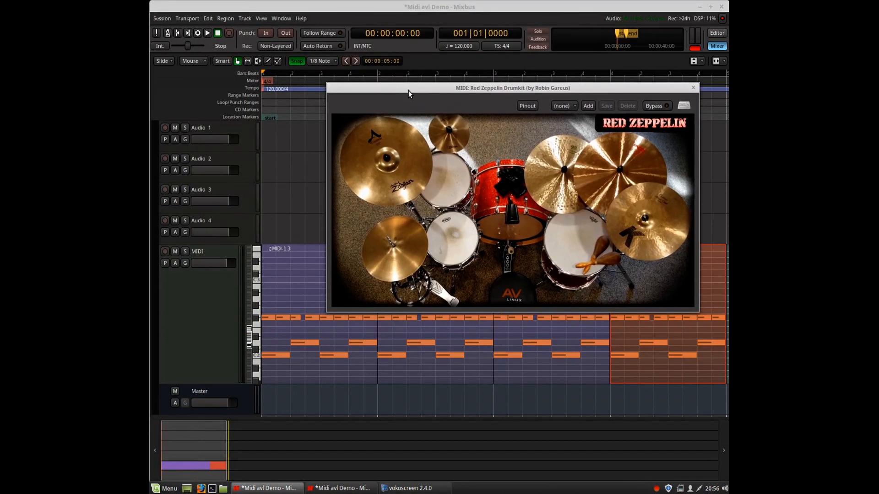
{"action": "key", "text": "space"}
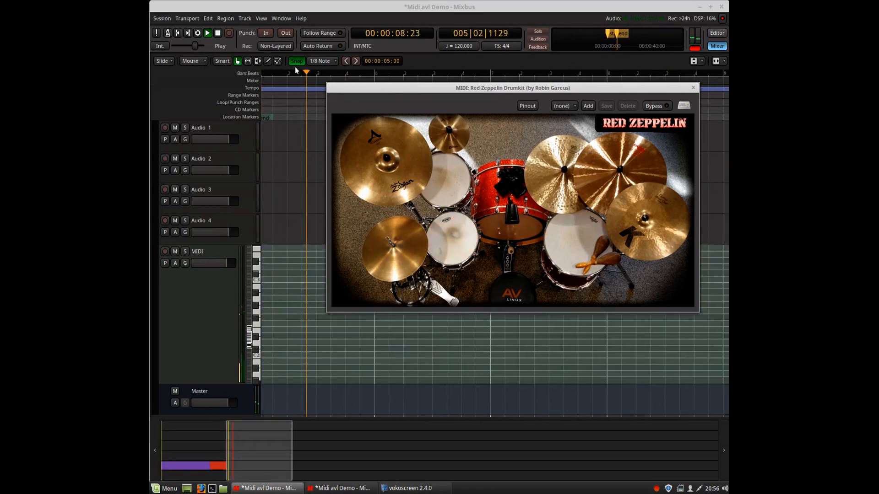
{"action": "left_click", "coordinate": [218, 32]}
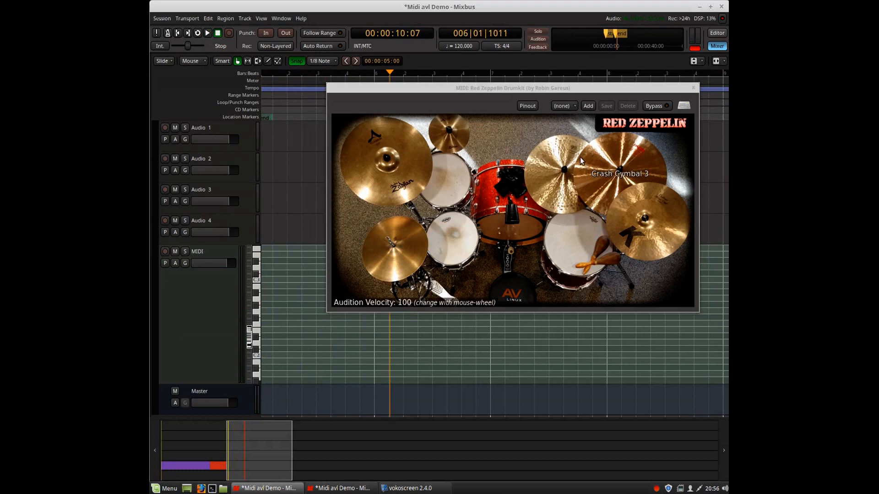
{"action": "left_click", "coordinate": [693, 88]}
{"action": "left_click_drag", "start_coordinate": [261, 449], "coordinate": [183, 447]}
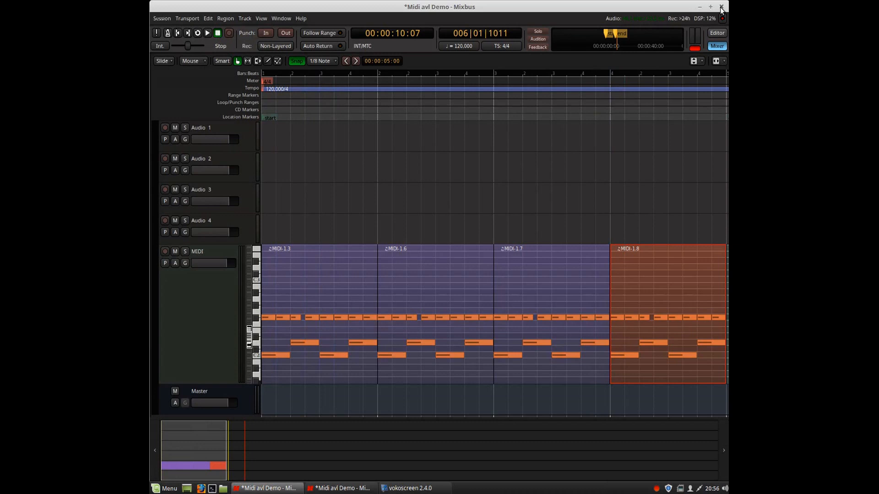
Close the mixer window and quit the Mixbus session.
{"action": "left_click", "coordinate": [312, 488]}
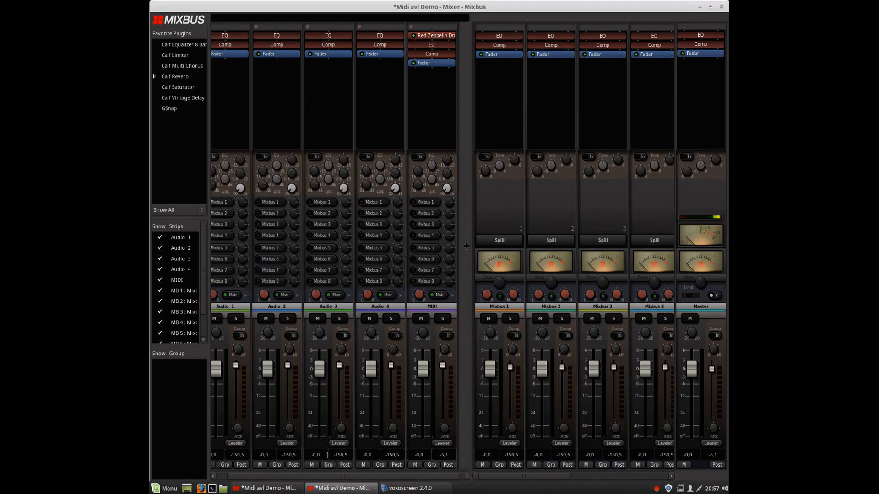
{"action": "scroll", "coordinate": [370, 479], "scroll_direction": "left", "scroll_amount": 1}
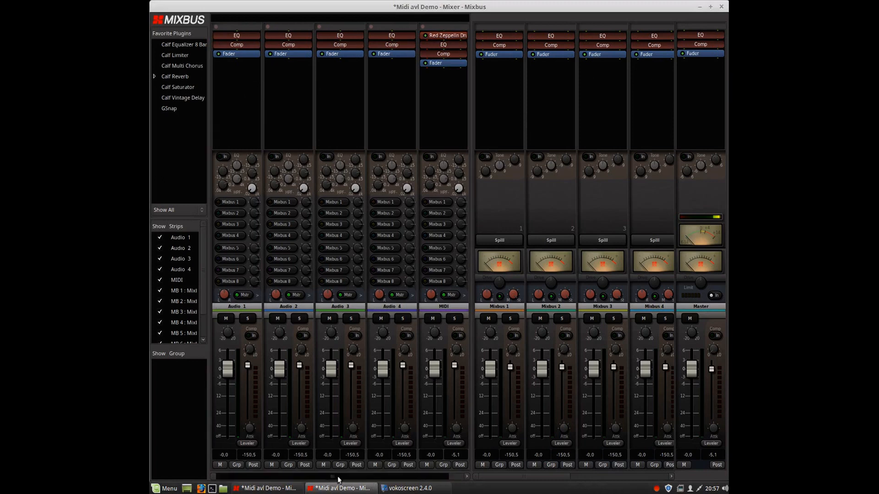
{"action": "left_click", "coordinate": [722, 8]}
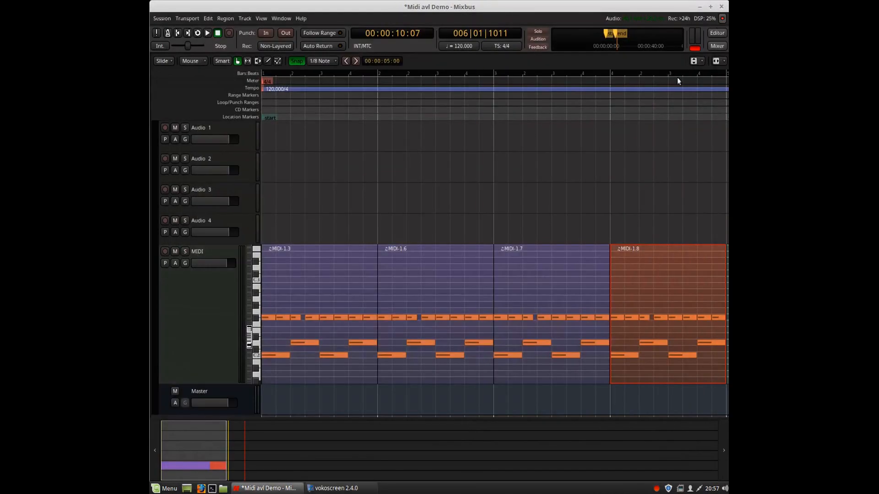
{"action": "left_click", "coordinate": [722, 8]}
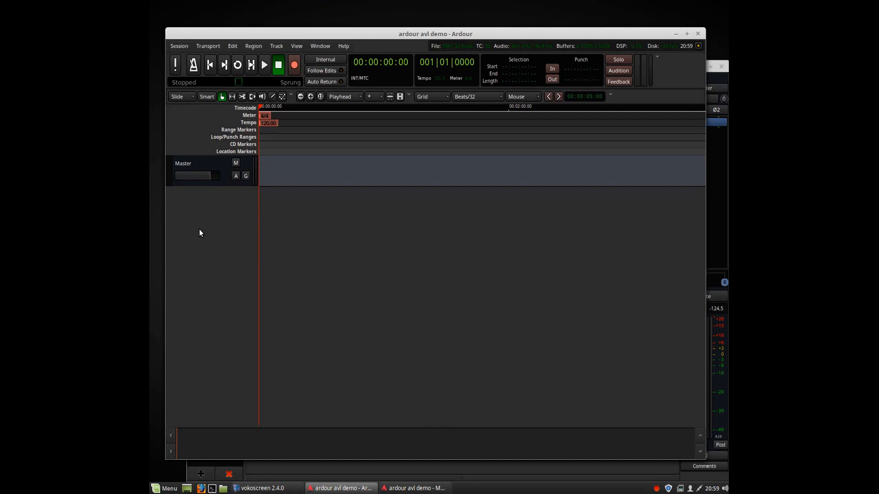
Switch to the Ardour session and add a MIDI track using the Red Zeppelin Drumkit Multi instrument.
{"action": "double_click", "coordinate": [200, 229]}
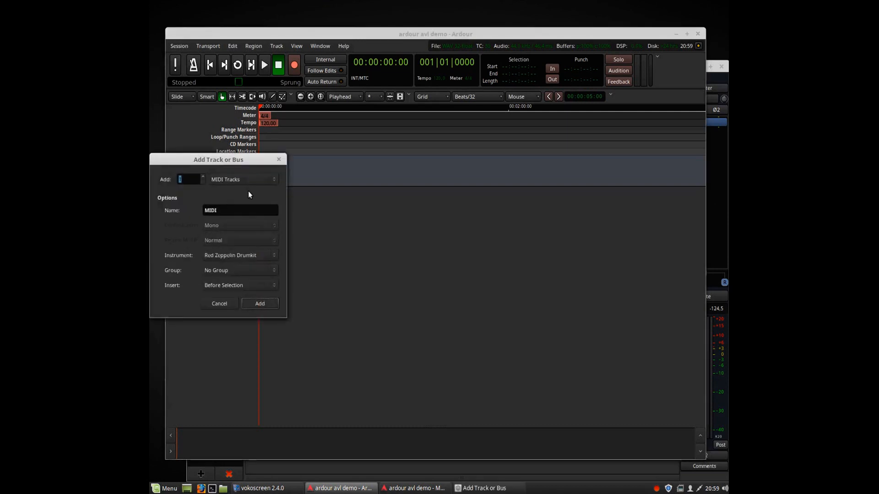
{"action": "left_click", "coordinate": [274, 256]}
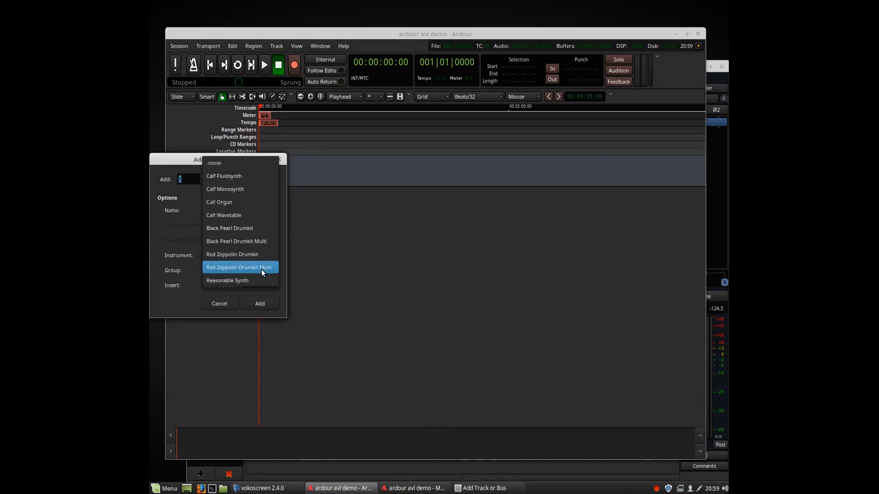
{"action": "left_click", "coordinate": [261, 269]}
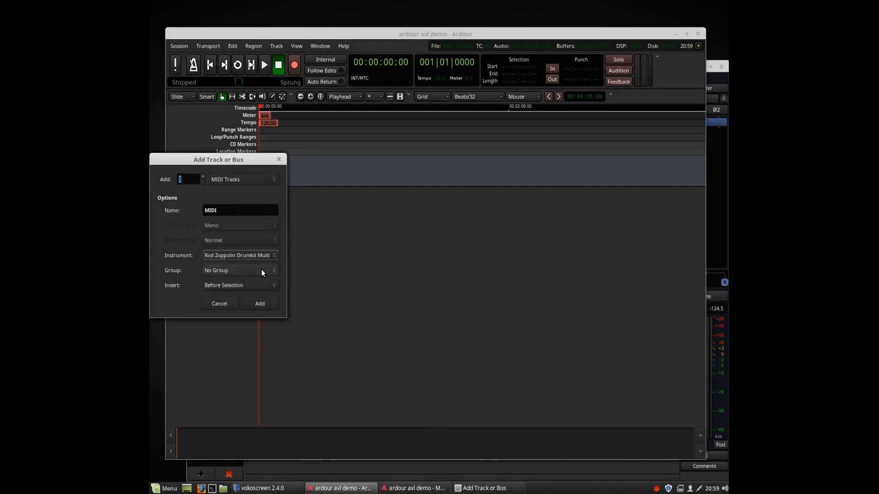
{"action": "left_click", "coordinate": [255, 303]}
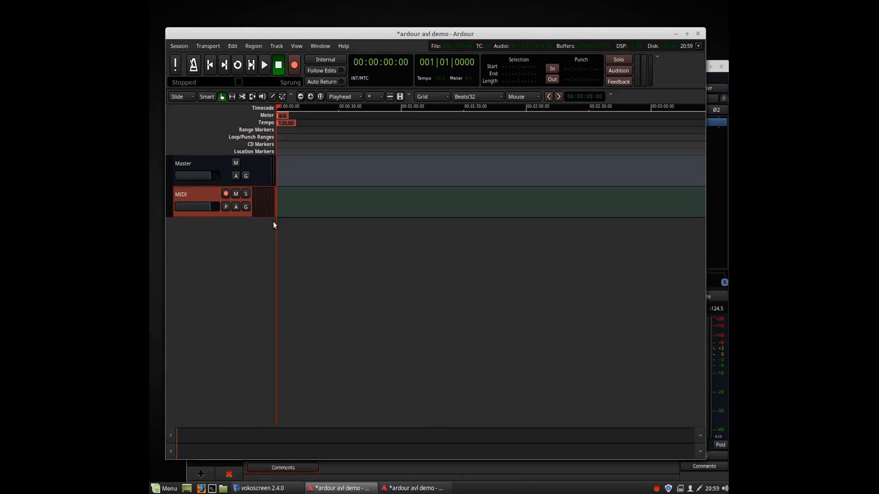
Enlarge the new MIDI track's height and bring the mixer window to the front.
{"action": "left_click_drag", "start_coordinate": [262, 216], "coordinate": [257, 314]}
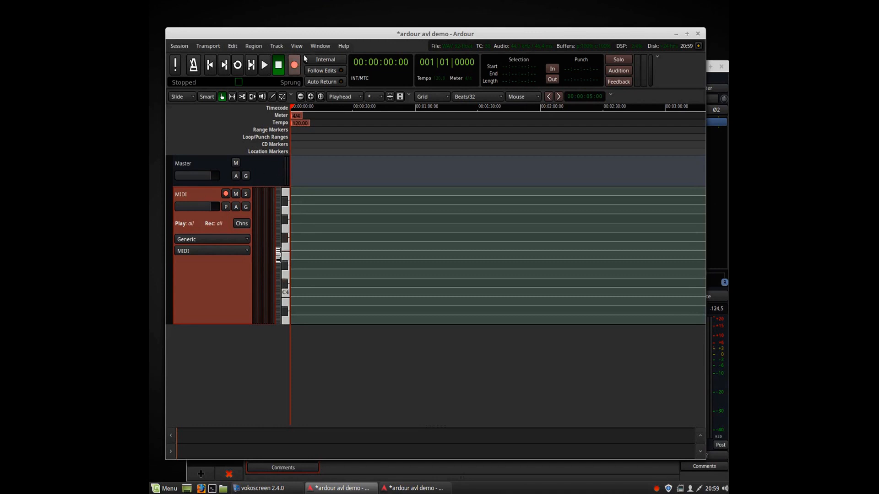
{"action": "left_click", "coordinate": [319, 45]}
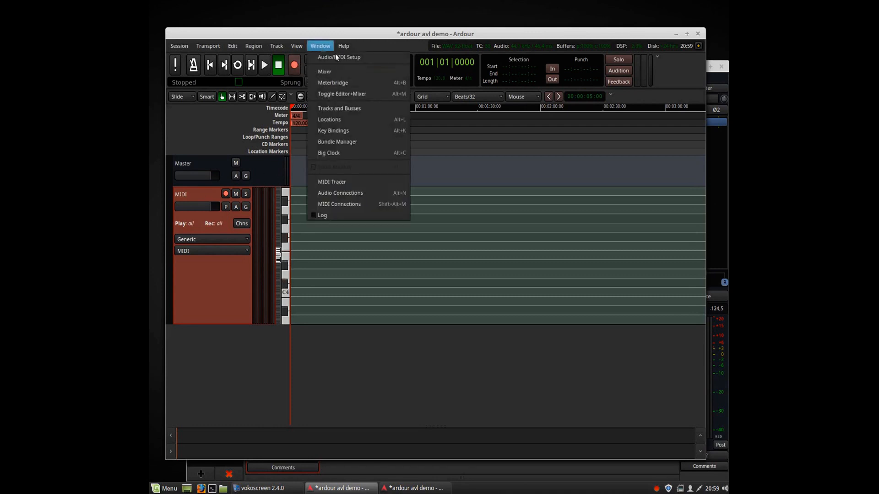
{"action": "left_click", "coordinate": [716, 172]}
{"action": "left_click", "coordinate": [717, 165]}
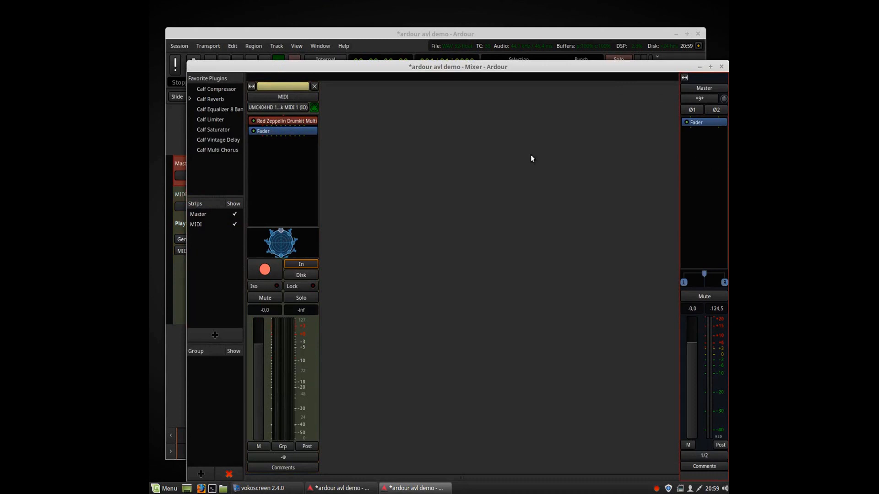
Open the MIDI track's panner, rotate the speaker image and narrow its width to 46, then close the panner.
{"action": "double_click", "coordinate": [281, 244]}
{"action": "left_click_drag", "start_coordinate": [308, 140], "coordinate": [486, 142]}
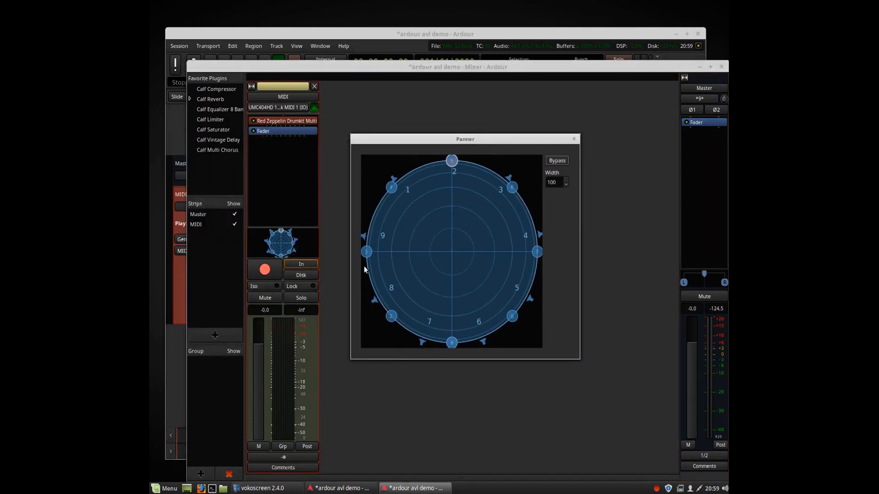
{"action": "scroll", "coordinate": [403, 244], "scroll_direction": "up", "scroll_amount": 20}
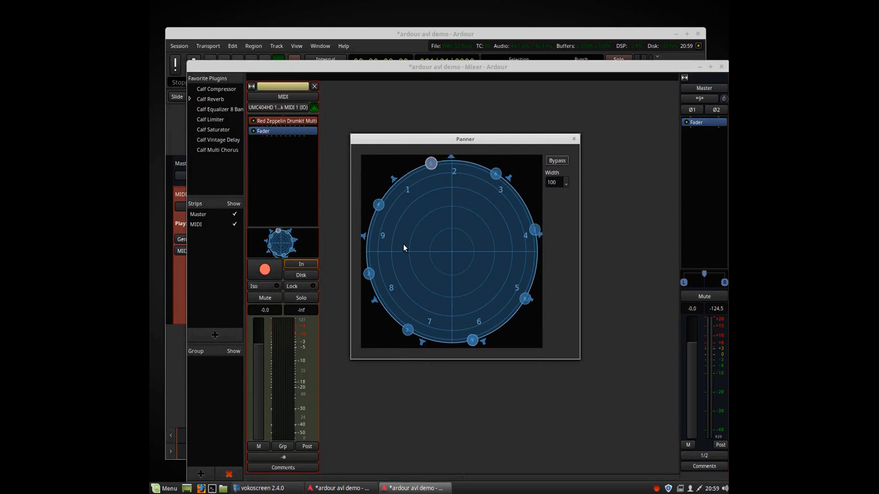
{"action": "scroll", "coordinate": [402, 243], "scroll_direction": "up", "scroll_amount": 20}
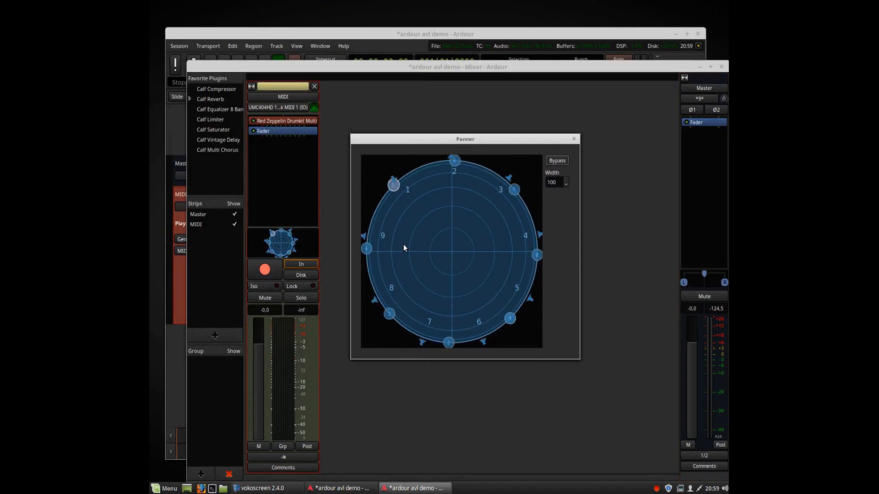
{"action": "scroll", "coordinate": [402, 243], "scroll_direction": "up", "scroll_amount": 10}
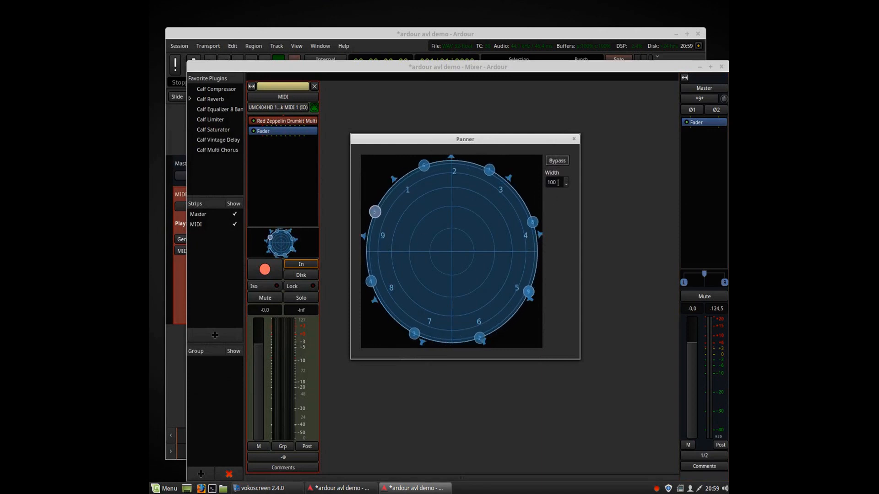
{"action": "scroll", "coordinate": [557, 183], "scroll_direction": "down", "scroll_amount": 20}
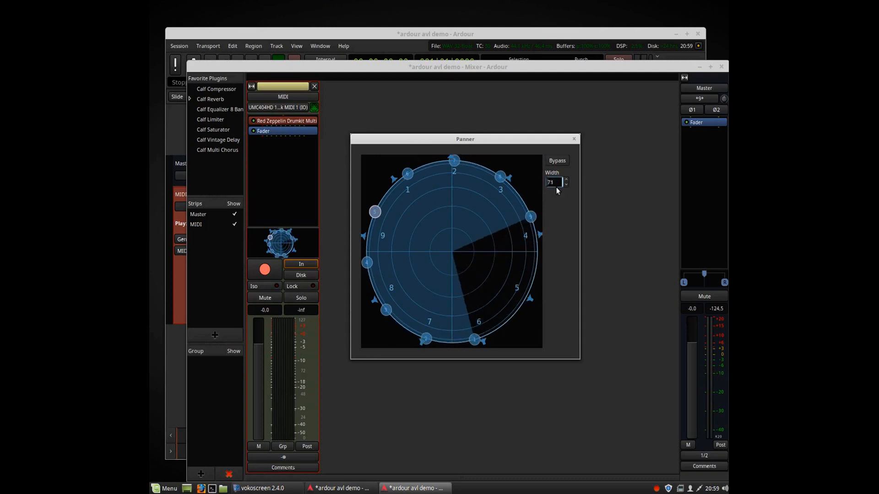
{"action": "scroll", "coordinate": [556, 188], "scroll_direction": "down", "scroll_amount": 20}
{"action": "scroll", "coordinate": [556, 187], "scroll_direction": "down", "scroll_amount": 1}
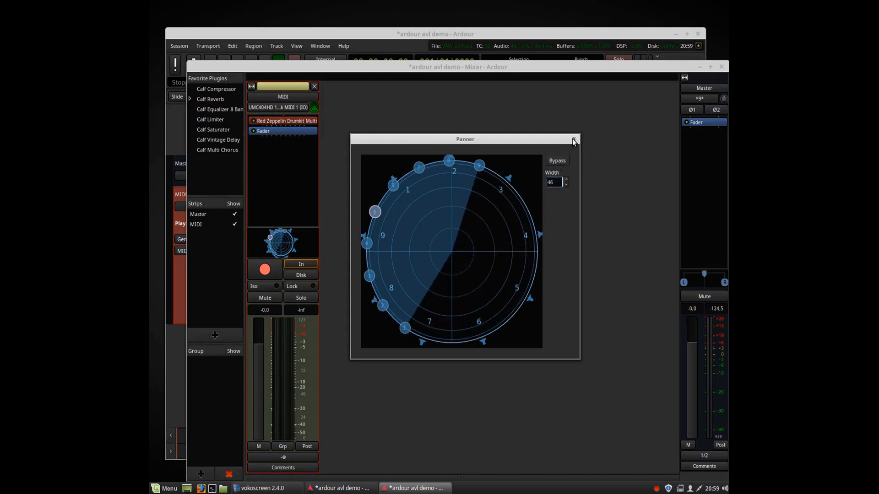
{"action": "left_click", "coordinate": [573, 140]}
Quit the Ardour session without saving.
{"action": "left_click", "coordinate": [435, 32]}
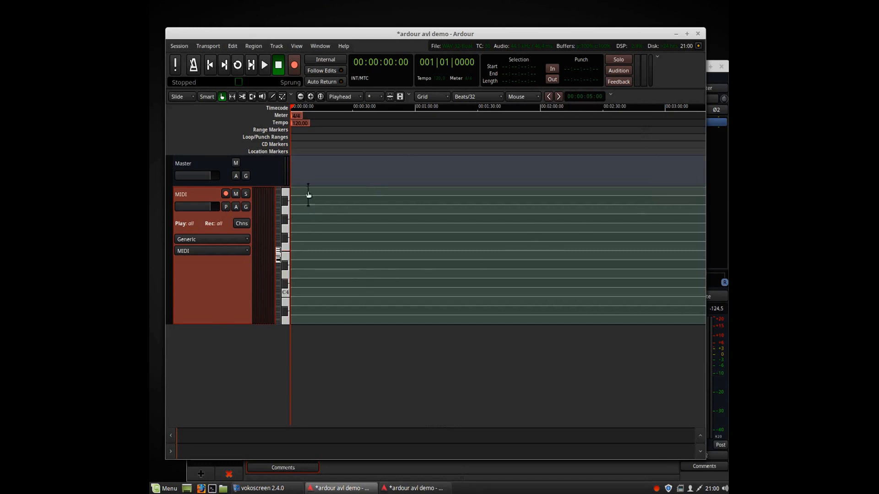
{"action": "left_click", "coordinate": [699, 34]}
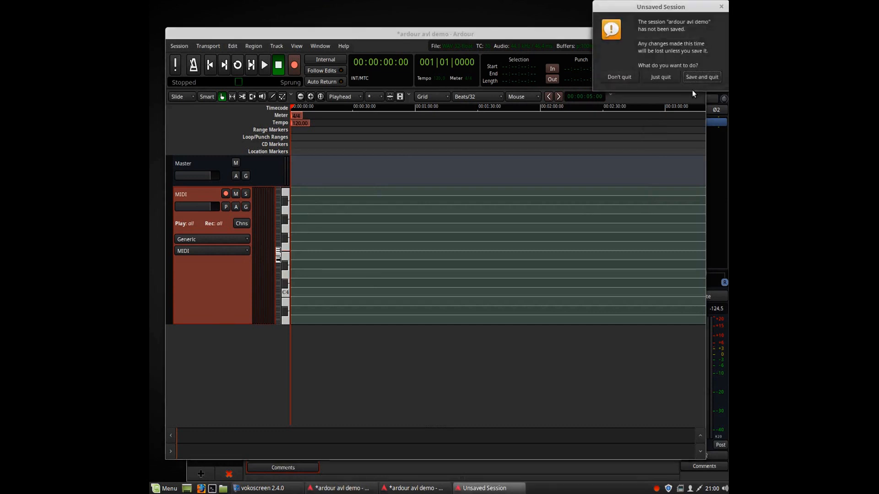
{"action": "left_click", "coordinate": [666, 78]}
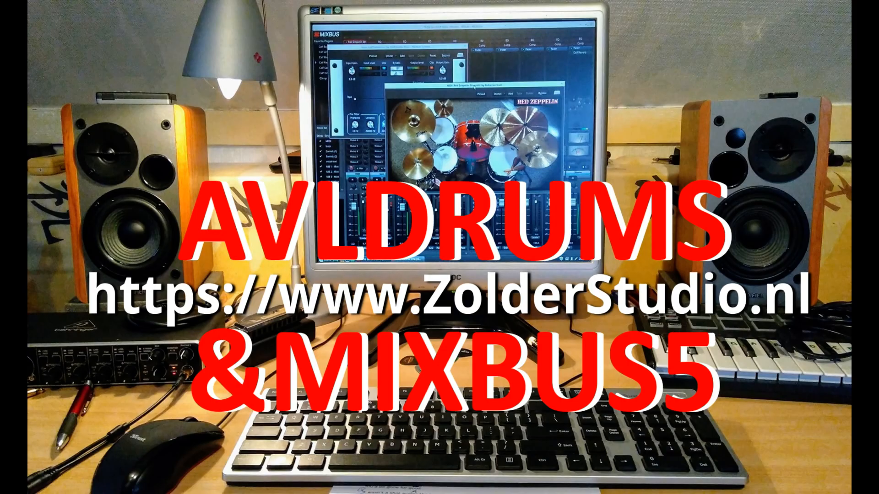